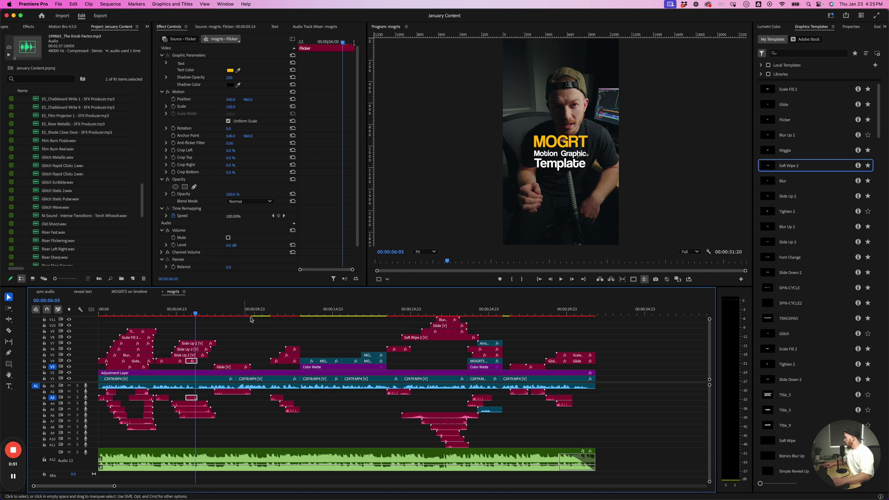
Play back the opening seconds of the mogrts sequence to review its stacked title animations
left_click(107, 313)
key("=")
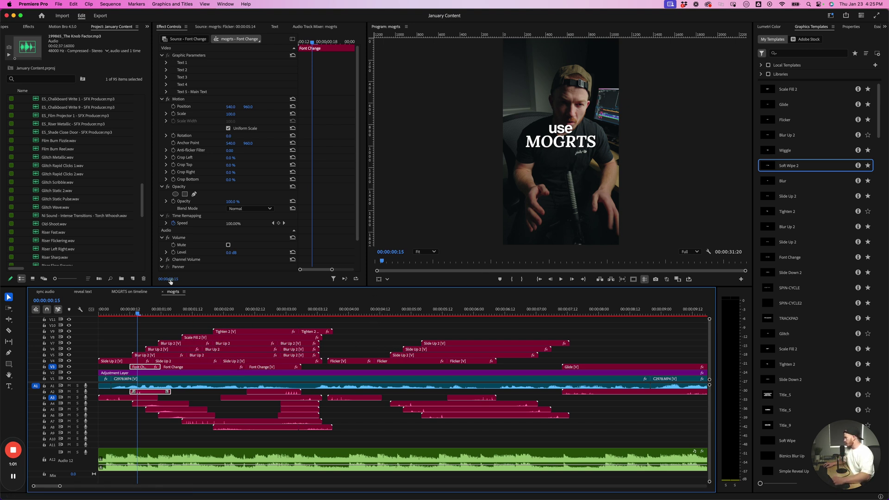
left_click(99, 311)
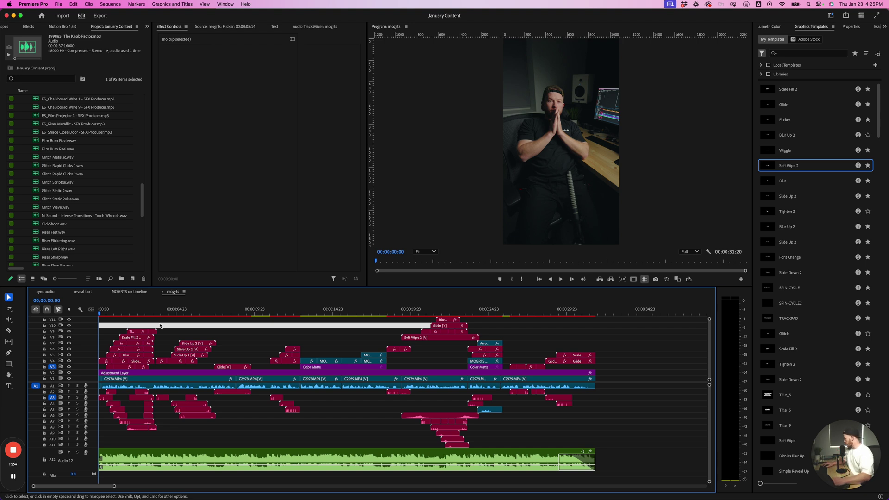
left_click(201, 337)
key("equal")
key("equal")
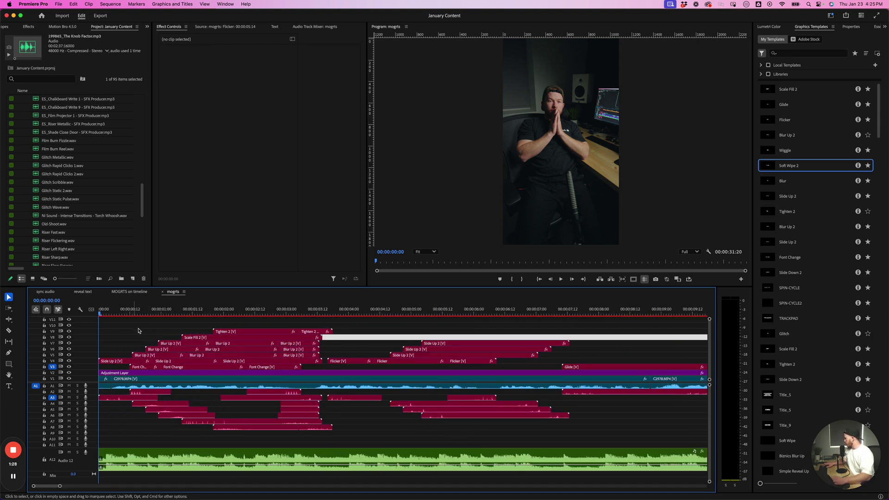
key("minus")
key("space")
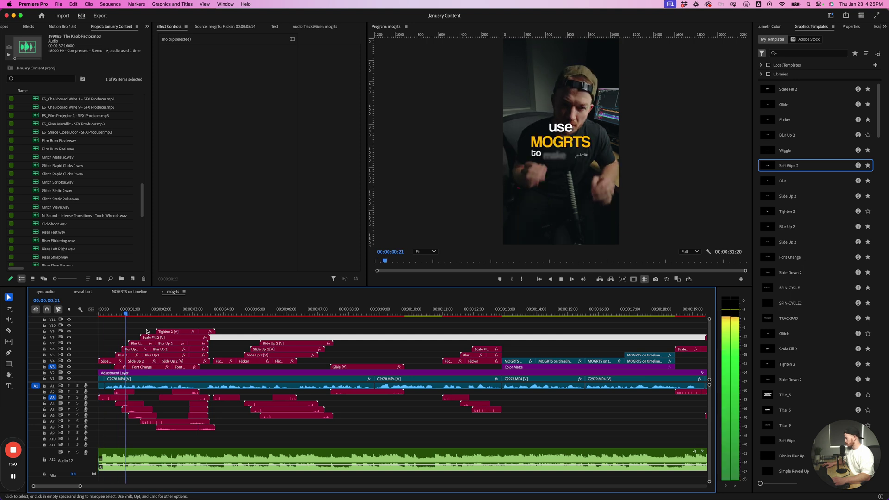
key("space")
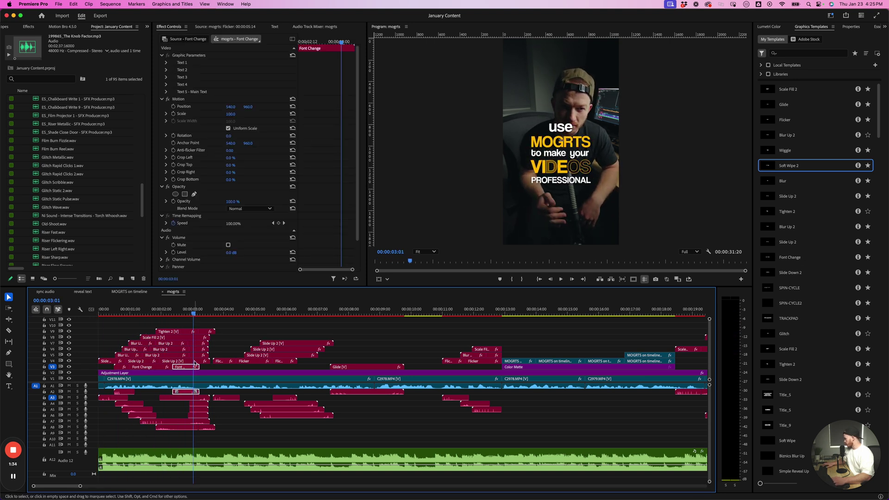
Examine how the Slide Up 2, Blur Up 2, Font Change, Scale Fill 2 and Tighten 2 titles are layered at the sequence start
left_click(113, 312)
key("equal")
key("equal")
key("equal")
key("minus")
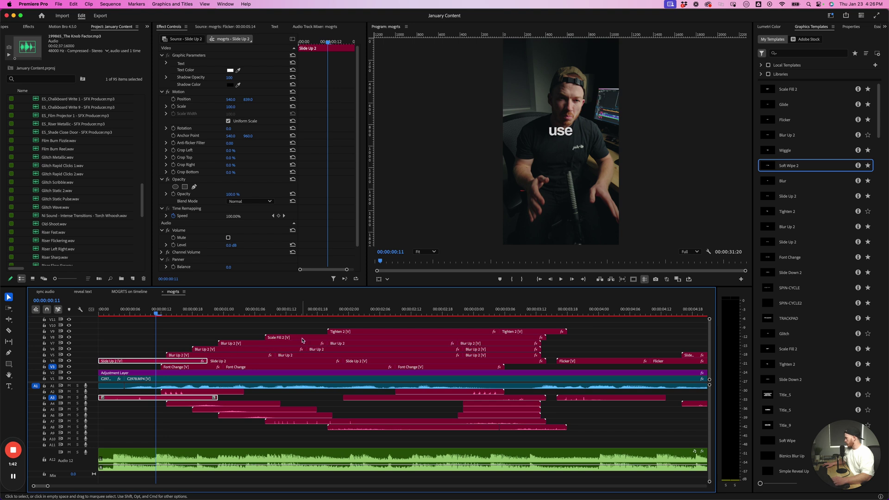
left_click(343, 322)
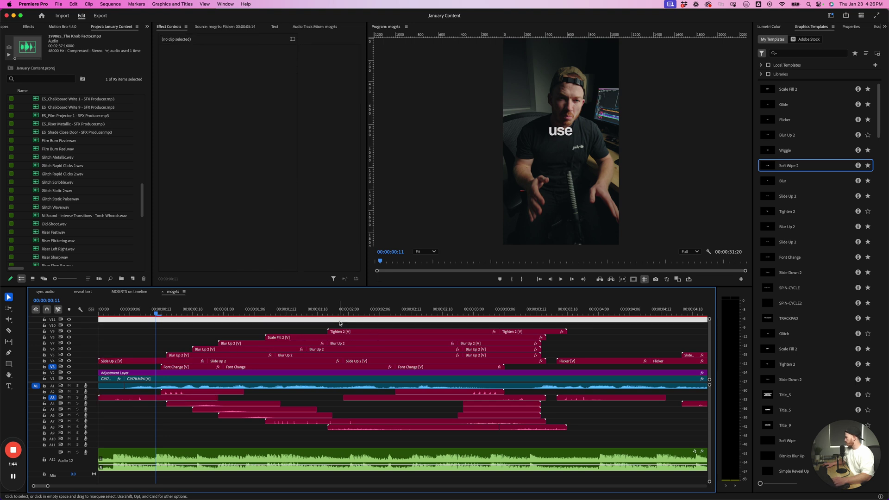
key("minus")
key("minus")
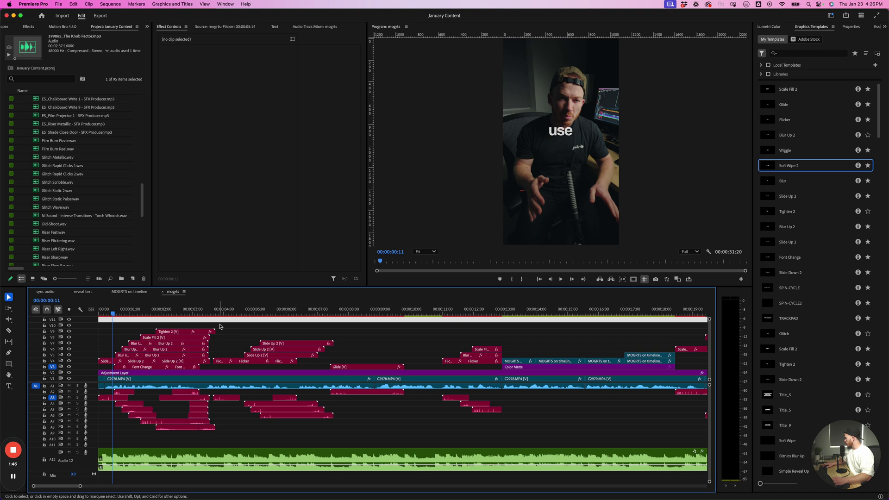
Duplicate the first C2978.MP4 clip into the empty space after the edit and park the playhead near the copy's start
key("minus")
key("c")
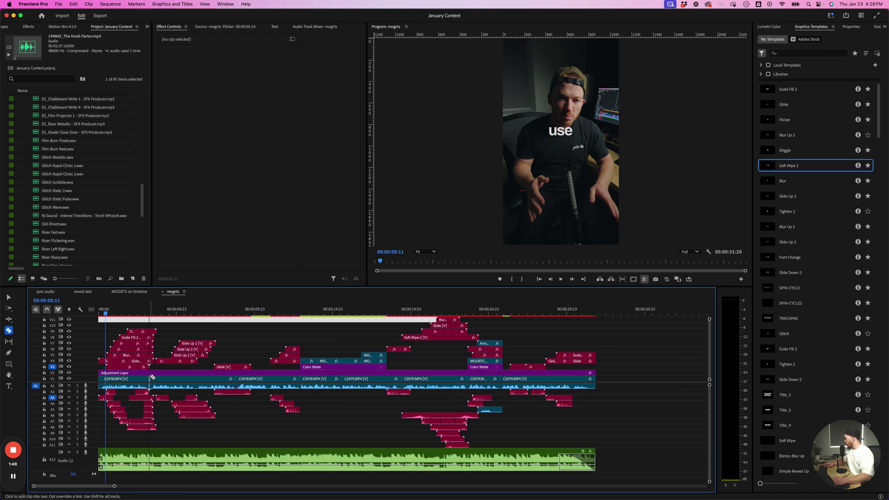
key("v")
key("minus")
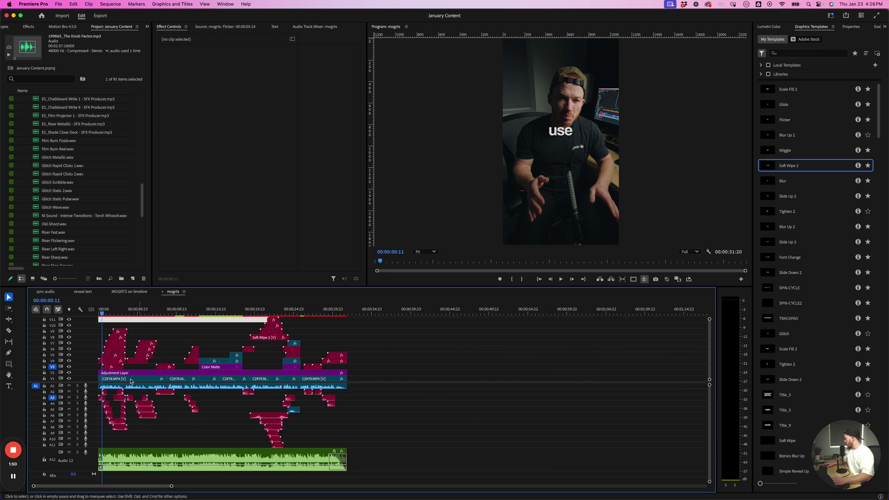
left_click(114, 379)
left_click_drag(396, 367, 406, 377)
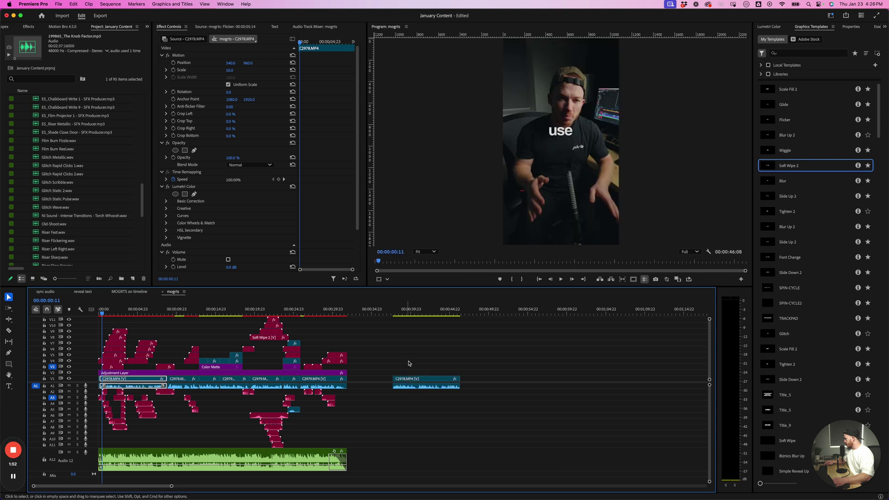
left_click(395, 314)
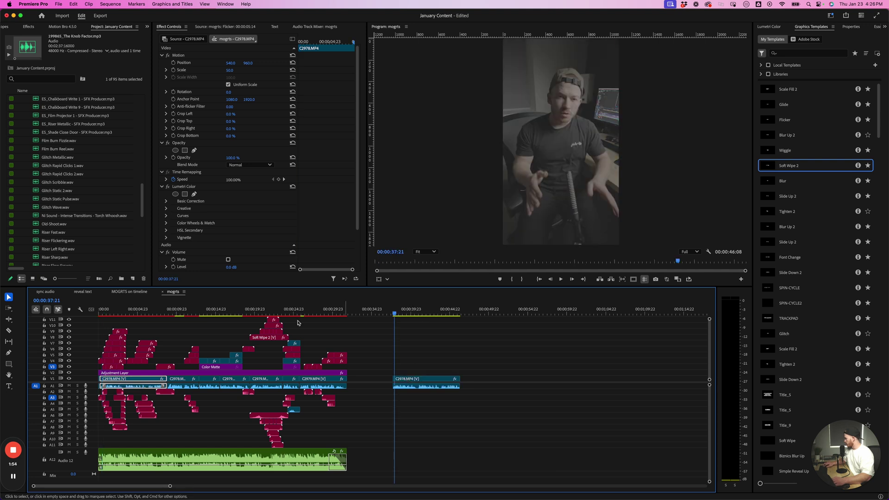
Duplicate the Adjustment Layer above the copied C2978.MP4 clip and remove the part extending past the clip's end
left_click(117, 373)
key("super+v")
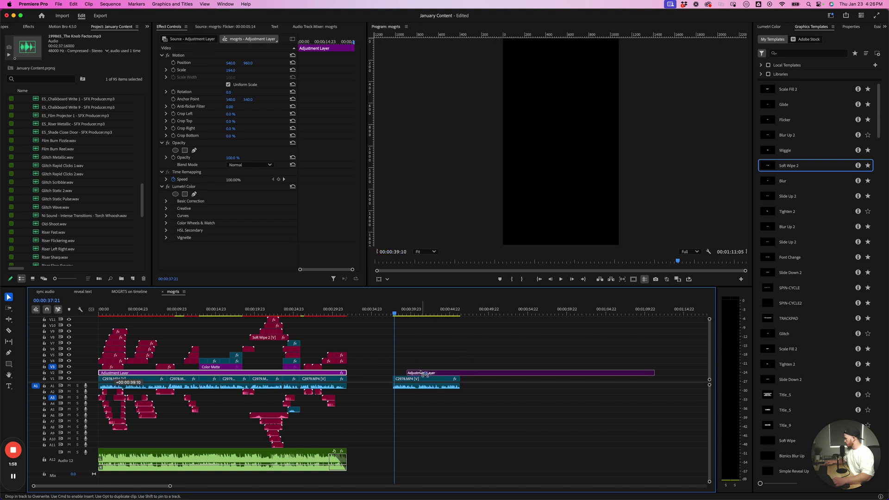
left_click_drag(451, 373, 449, 373)
key("c")
left_click(460, 373)
key("v")
left_click(473, 373)
key("Delete")
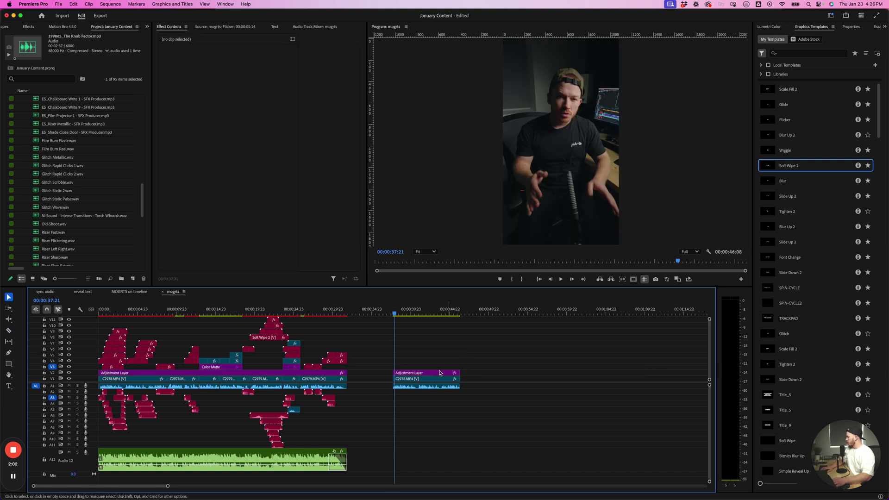
Scrub through the opening titles of the original edit to examine how the Font Change clips are used
left_click(108, 314)
key("minus")
key("equal")
key("equal")
key("equal")
key("minus")
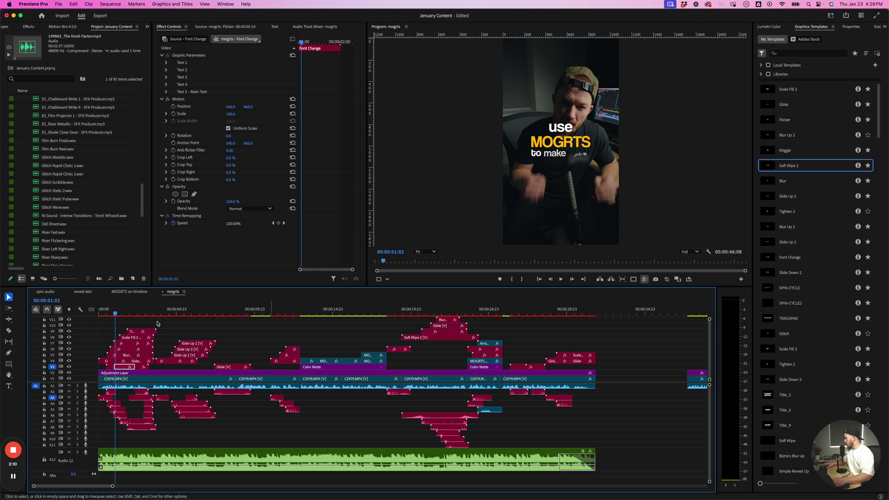
left_click(133, 319)
key("=")
key("=")
mouse_move(164, 312)
left_mouse_down()
mouse_move(115, 311)
mouse_move(164, 310)
left_mouse_up()
key("minus")
left_click(174, 308)
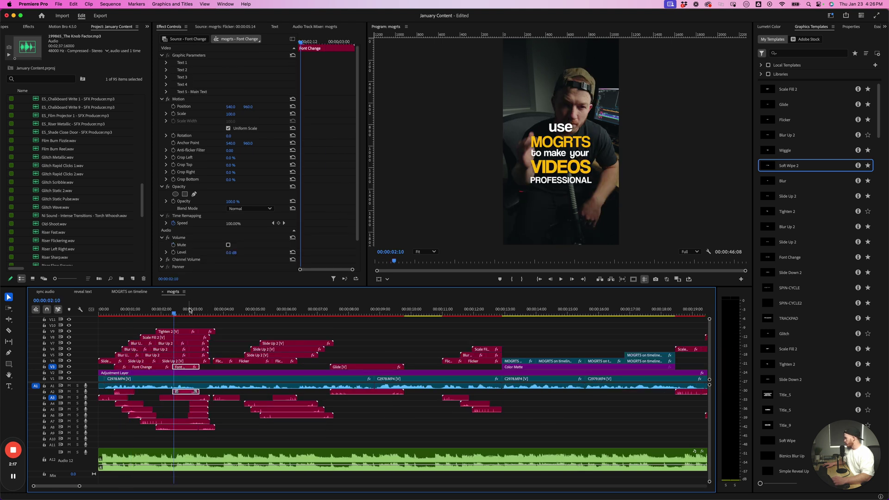
Add the Font Change graphics template on track V3 above the copied clip, starting at 00:00:37:22
key("minus")
key("minus")
left_click(395, 312)
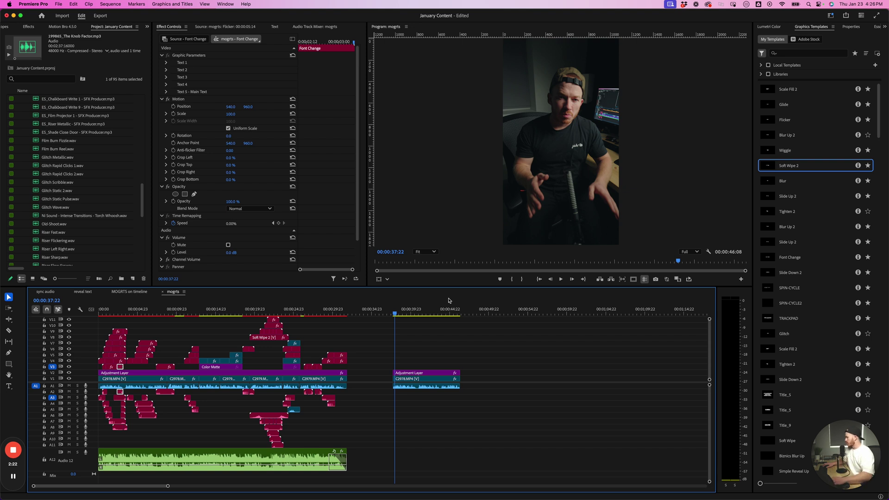
left_click(450, 331)
key("equal")
key("equal")
key("minus")
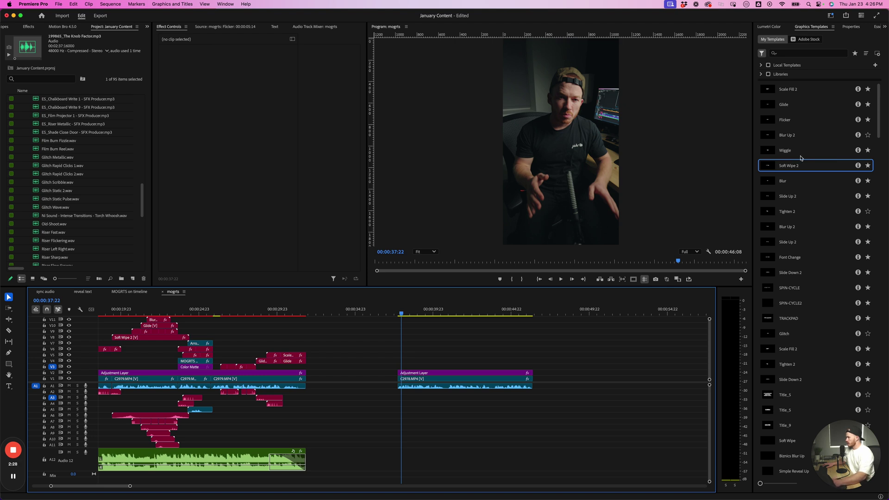
left_click_drag(791, 265, 401, 366)
key("equal")
key("equal")
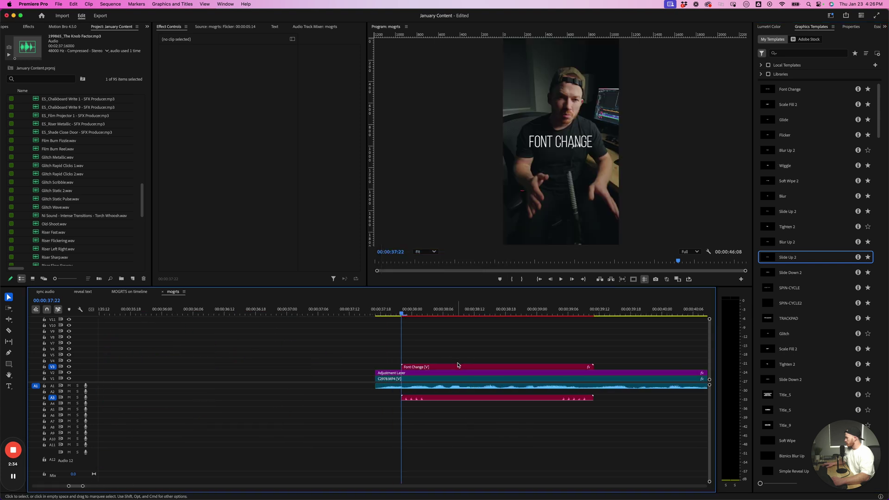
Shift the Font Change title earlier to start at 00:00:37:18 and move its sound to track A2
left_click(449, 366)
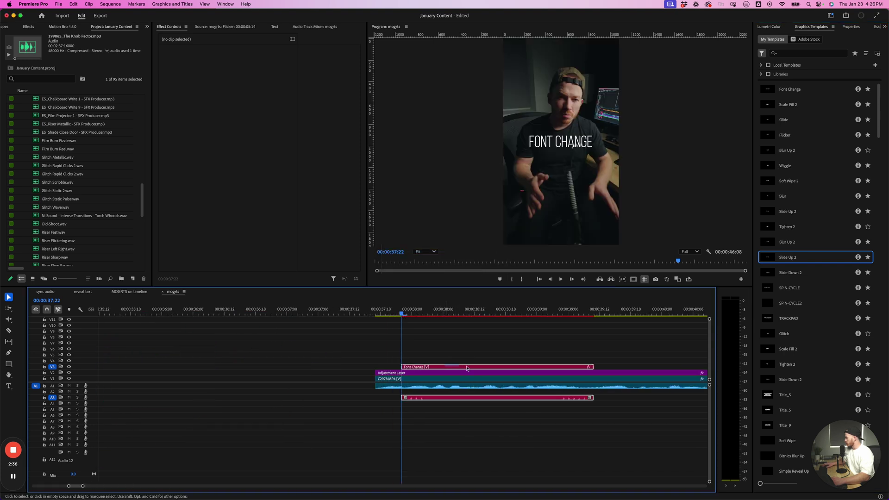
left_click_drag(465, 366, 444, 367)
left_click_drag(439, 398, 439, 394)
key("equal")
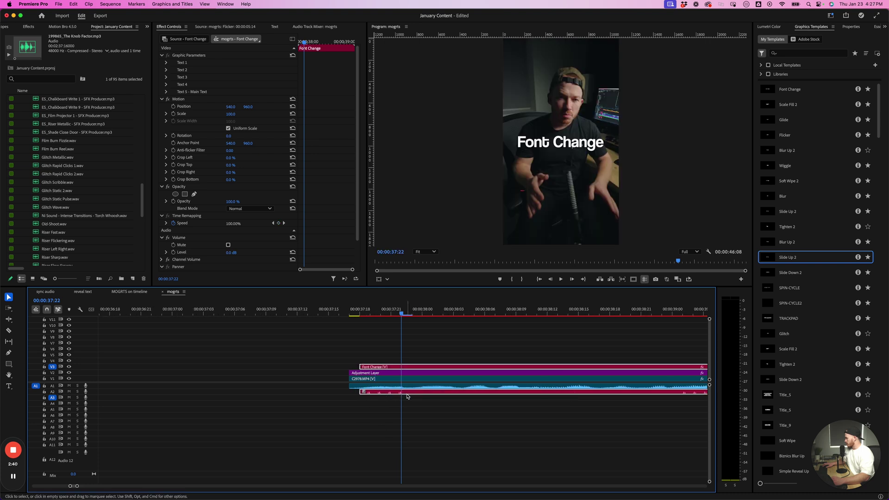
Play back the Font Change title from the start of the copied clip to preview its animation and sound
left_click_drag(401, 314, 349, 314)
key("space")
key("space")
left_click(489, 350)
key("minus")
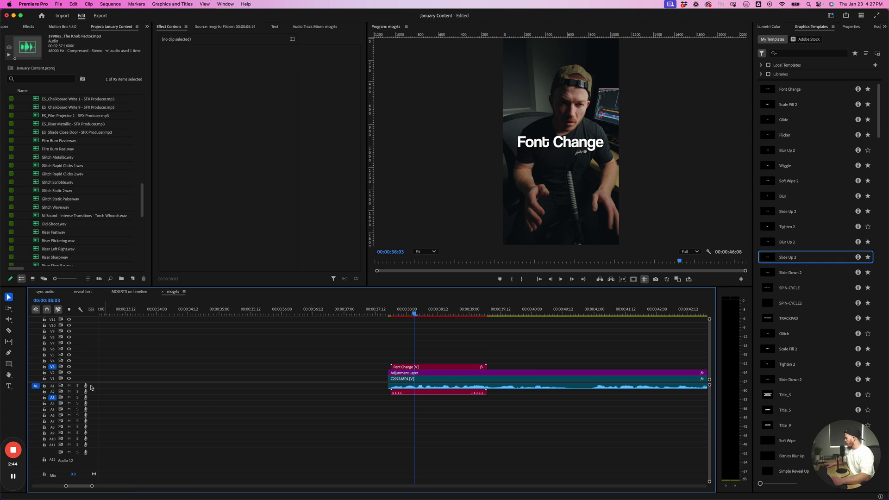
left_click_drag(415, 314, 385, 316)
key("space")
key("space")
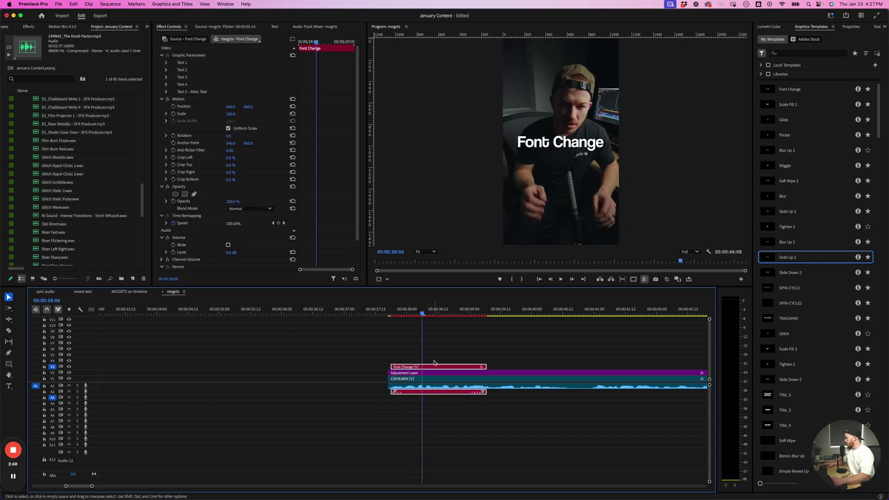
Set Text 1 of the Font Change title to "mogrts" and apply All Caps
left_click(850, 28)
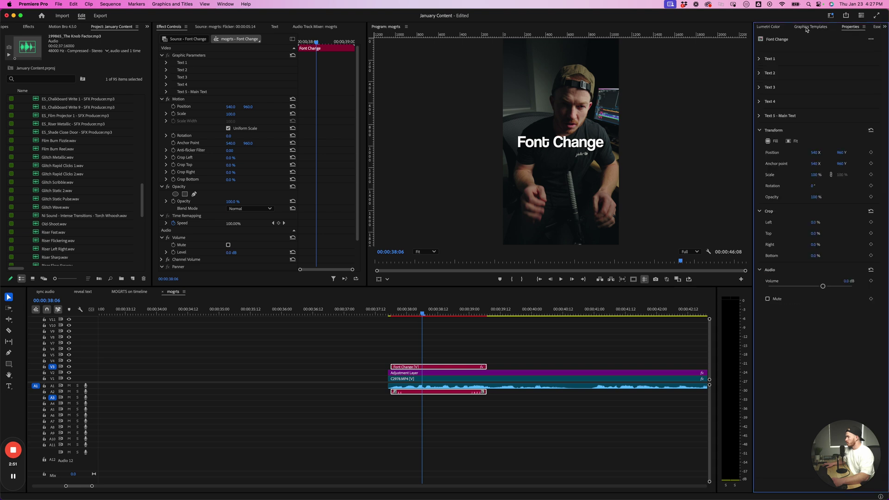
left_click(765, 59)
triple_click(790, 79)
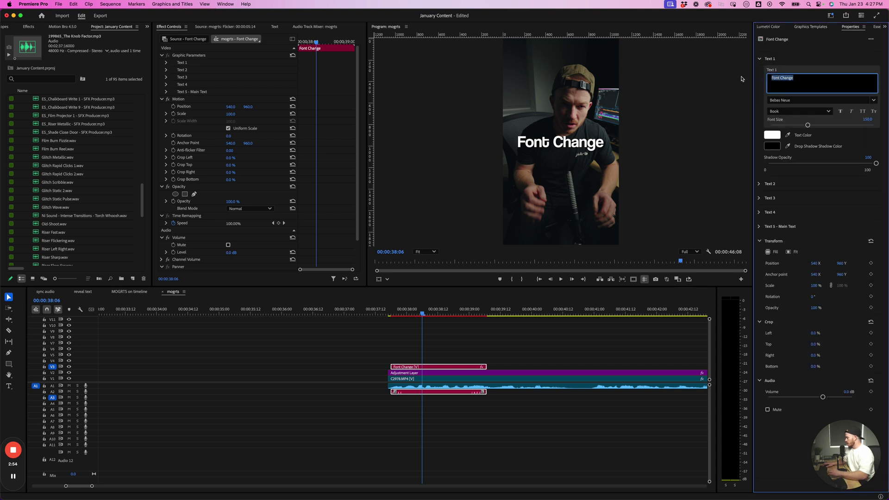
type("MOGR")
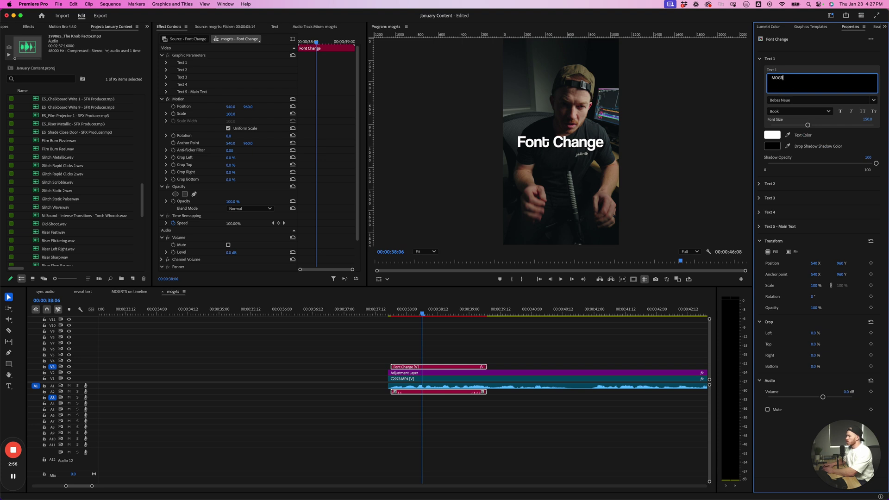
type("ts")
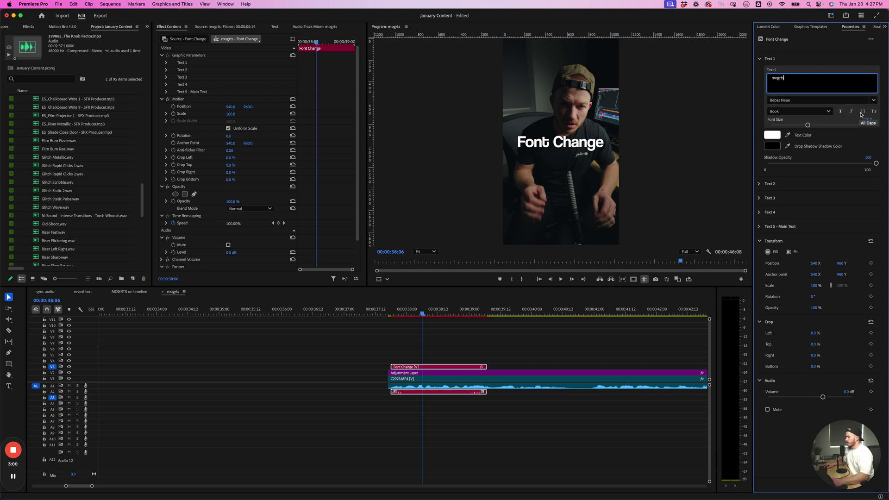
left_click(862, 111)
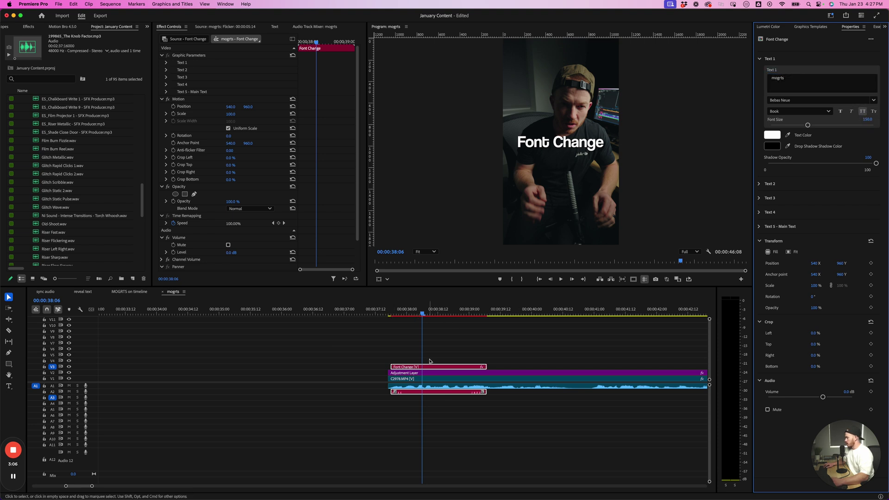
Move the playhead to the Font Change title's first frame at 00:00:37:18 and set its Text 1 color to red
left_click(435, 367)
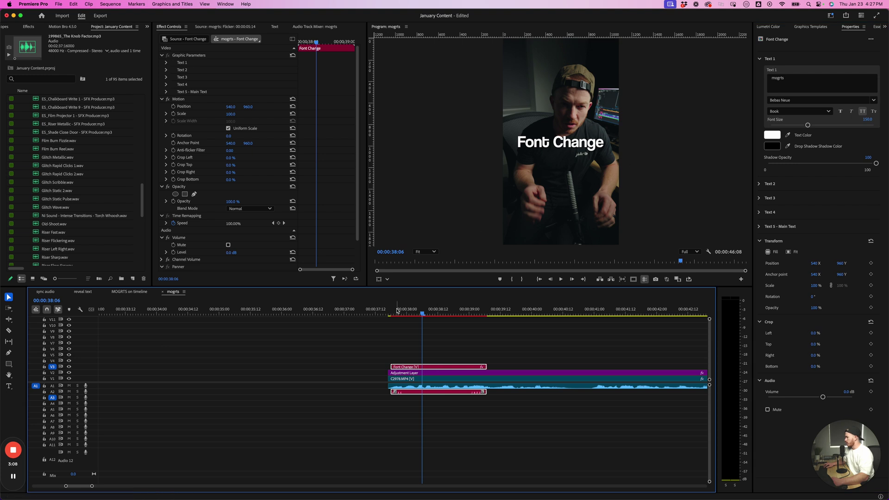
left_click(396, 310)
key("equal")
key("equal")
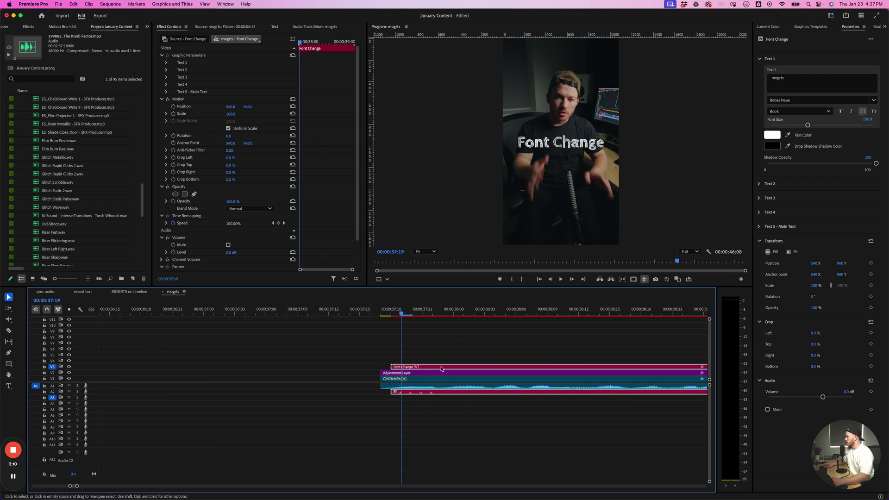
key("Left")
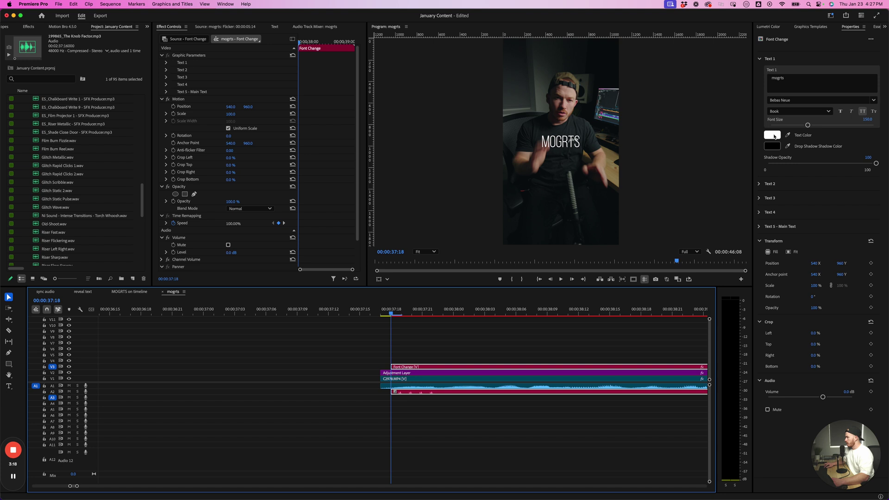
left_click(772, 135)
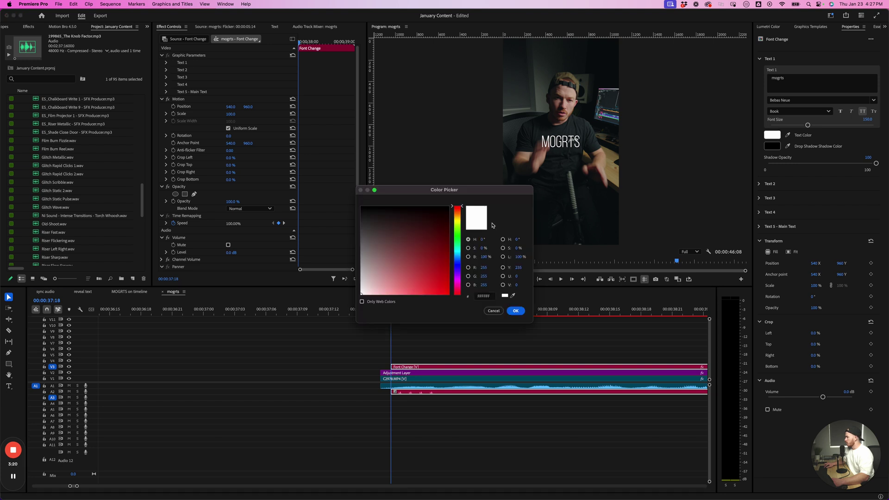
left_click(448, 293)
left_click(515, 311)
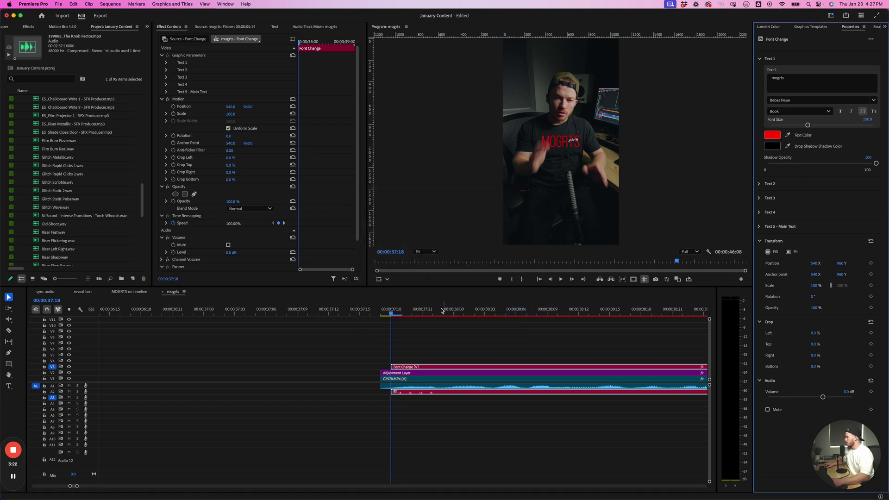
left_click(422, 341)
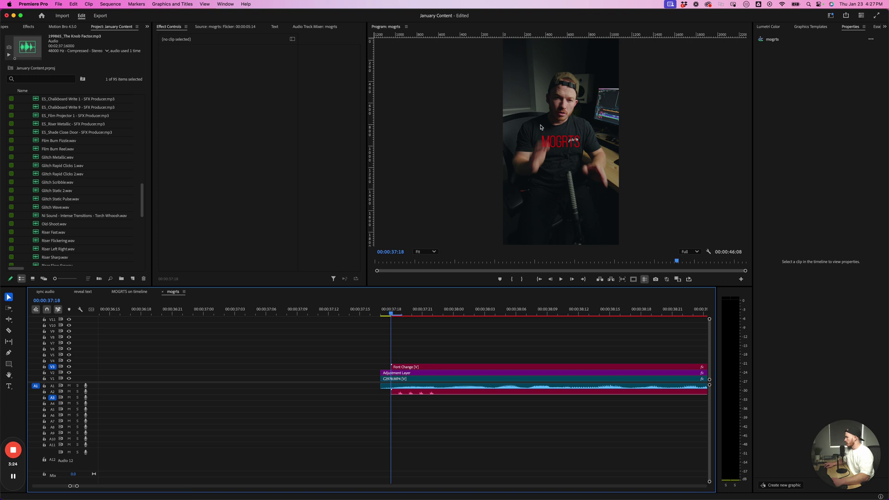
left_click(414, 367)
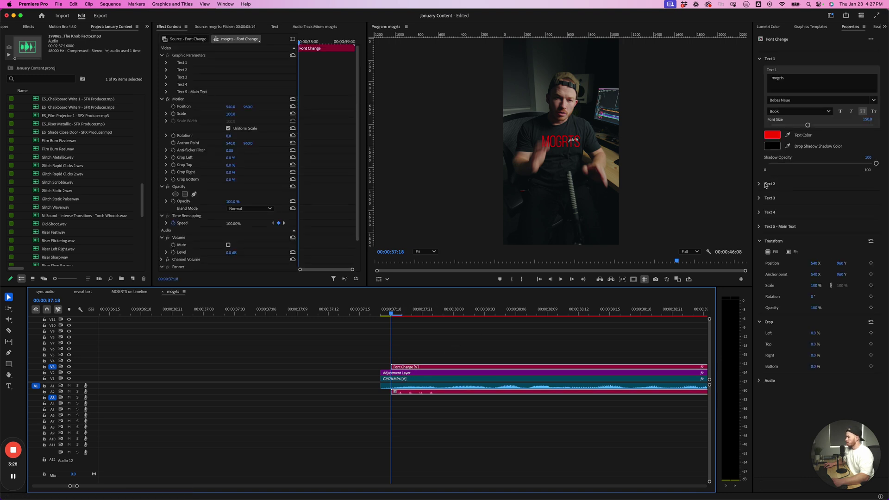
Copy the Text 1 wording and set Text 2 of the Font Change title to "mogrts"
left_click_drag(795, 83, 763, 82)
key("cmd+c")
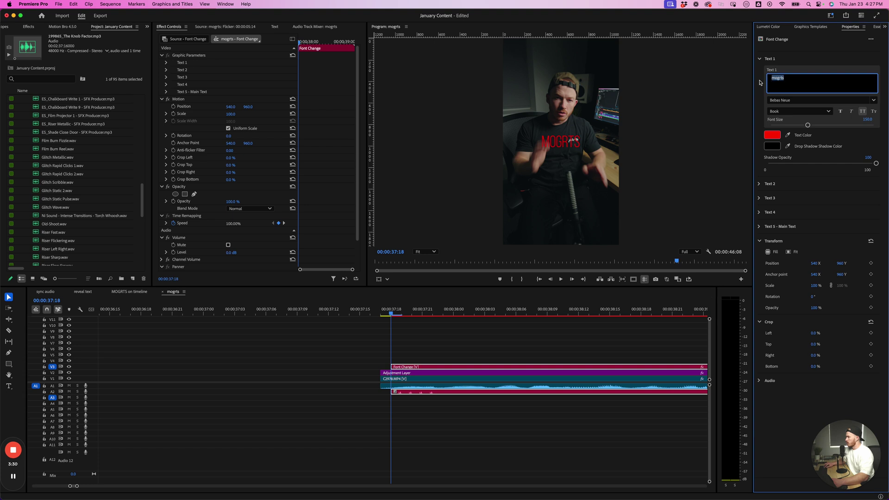
left_click(770, 184)
left_click(787, 204)
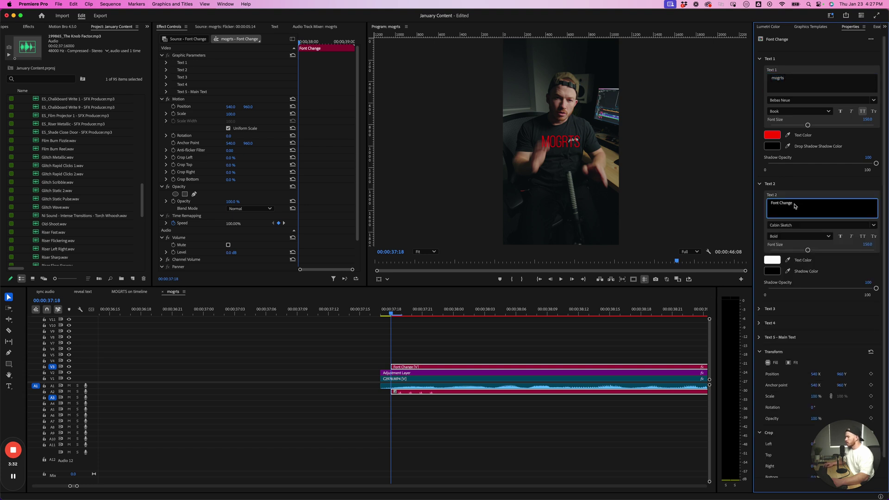
Set Text 3 of the Font Change title to "mogrts" and its text color to red
left_click(773, 310)
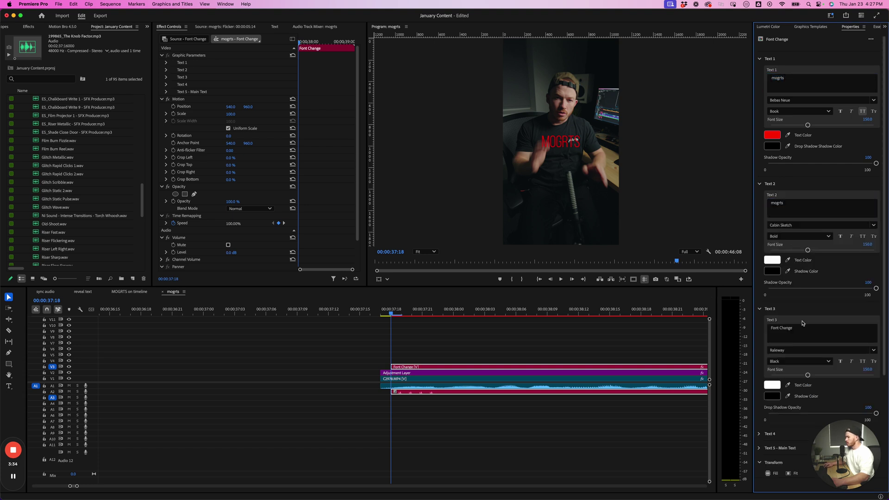
left_click(768, 333)
key("cmd+v")
key("cmd+z")
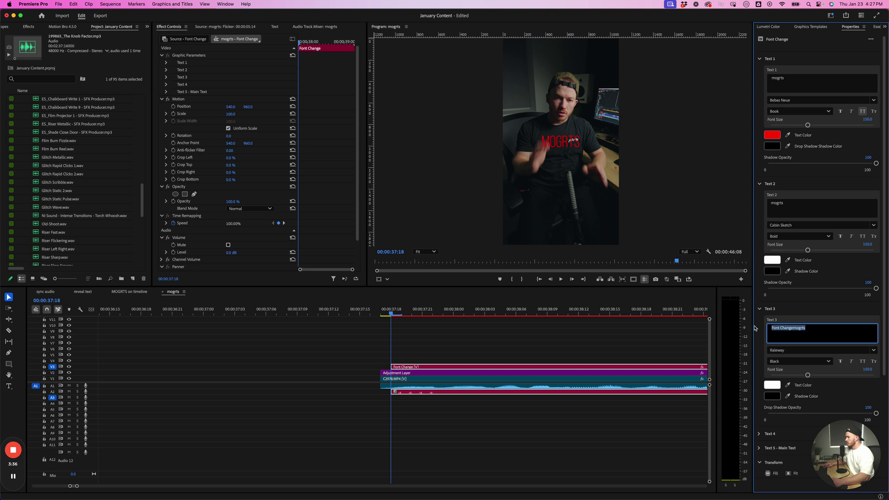
left_click(772, 385)
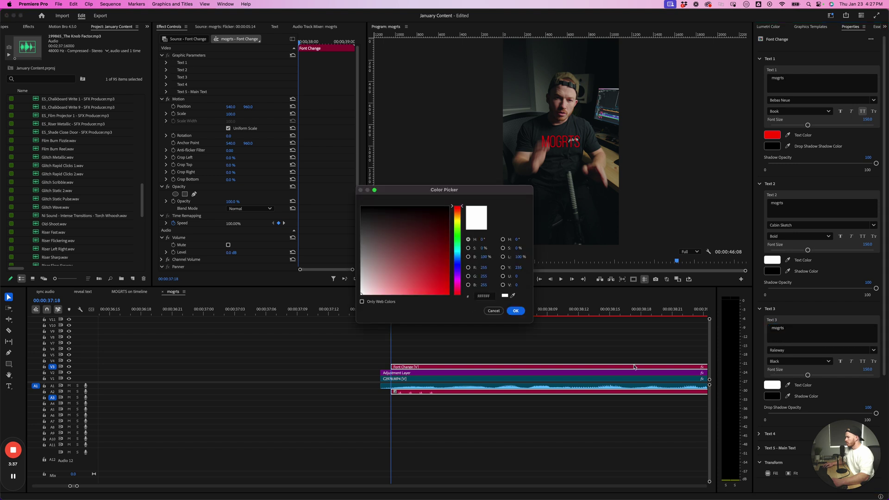
left_click(440, 284)
left_click(515, 311)
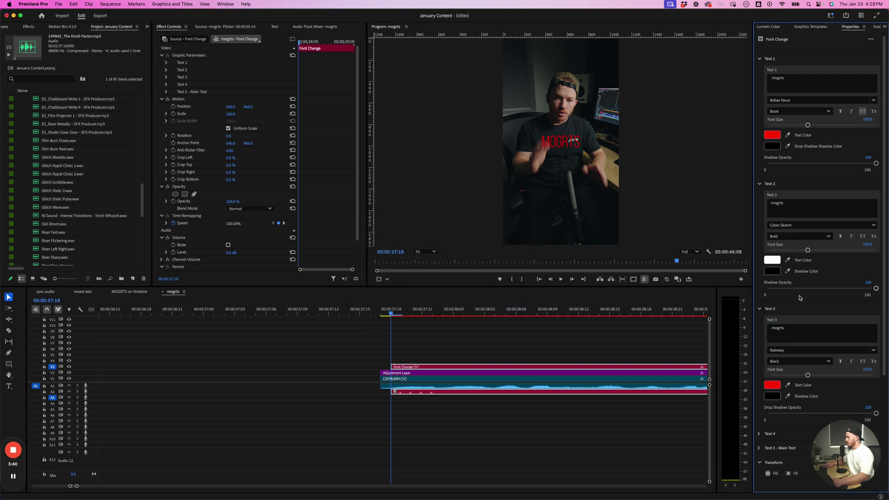
Set Text 4 of the Font Change title to "mogrts"
scroll(799, 297, "down", 5)
left_click(759, 303)
scroll(811, 310, "down", 2)
left_click(771, 268)
type("mogrts")
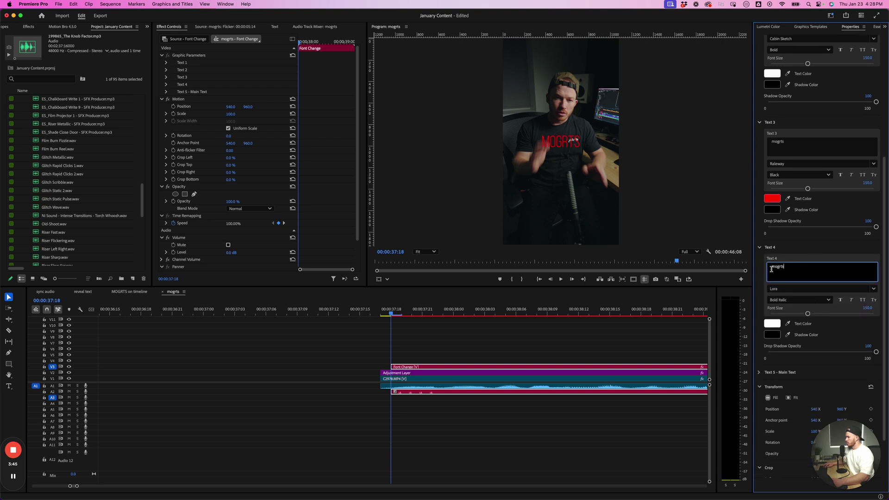
Set Text 5 - Main Text of the Font Change title to "mogrts" and its text color to red
left_click(760, 373)
scroll(761, 324, "down", 3)
left_click(777, 317)
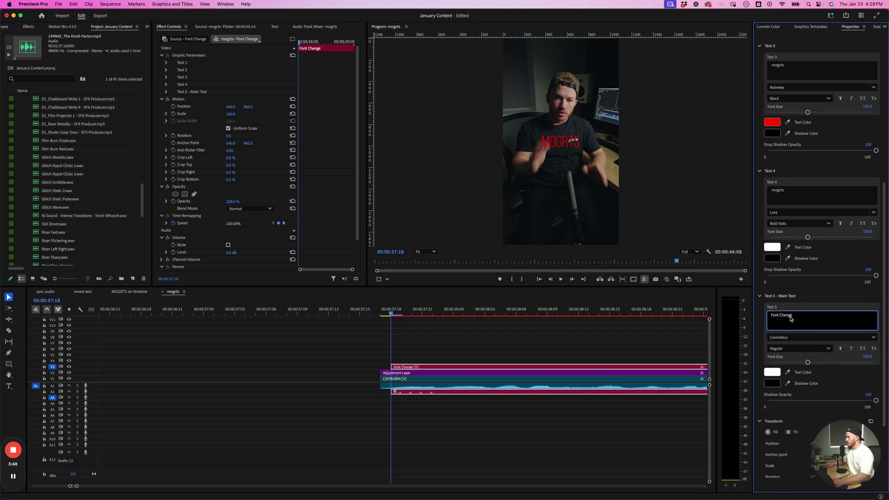
key("super+v")
scroll(808, 388, "down", 3)
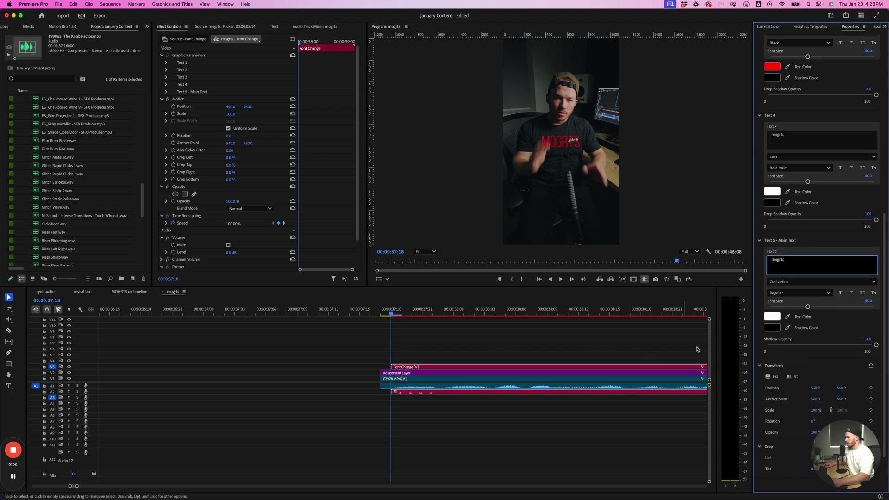
left_click(776, 318)
left_click(443, 286)
left_click(516, 311)
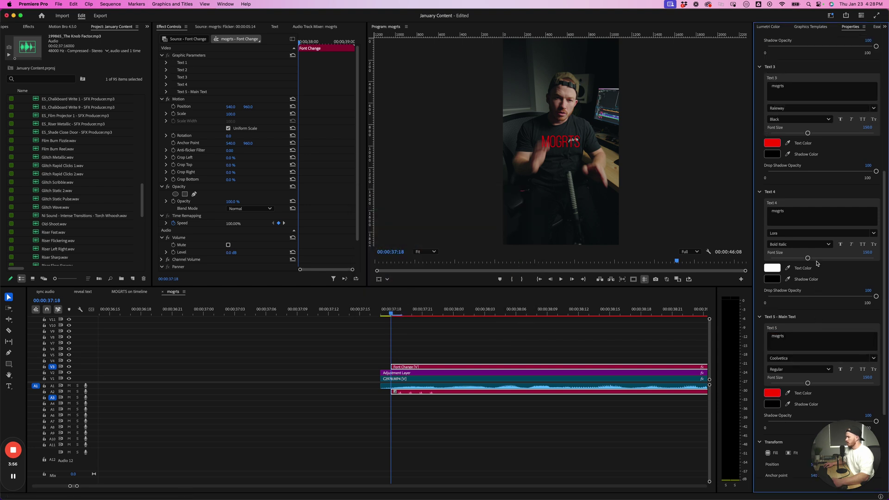
Step through the title's opening frames from 00:00:37:18 to examine each text's font and color
left_click(431, 341)
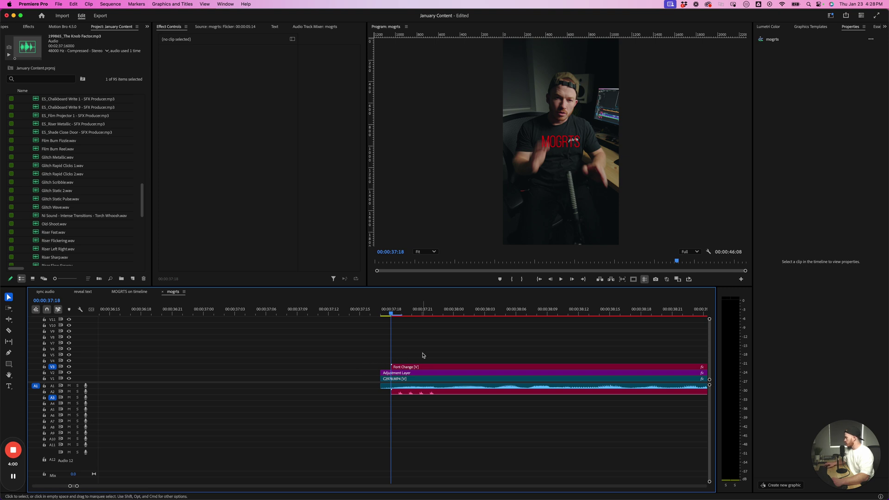
key("Right")
key("Right")
key("Right")
key("Right")
key("Right")
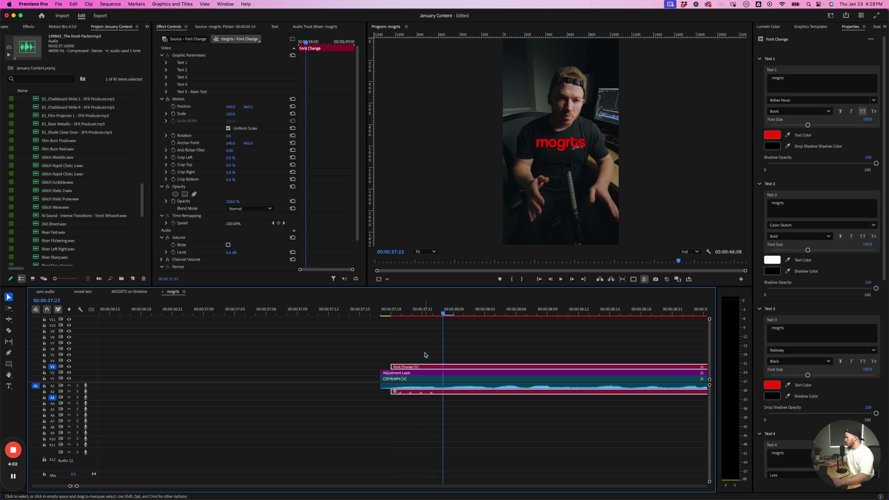
left_click_drag(452, 303, 431, 303)
key("Left")
key("Left")
key("Left")
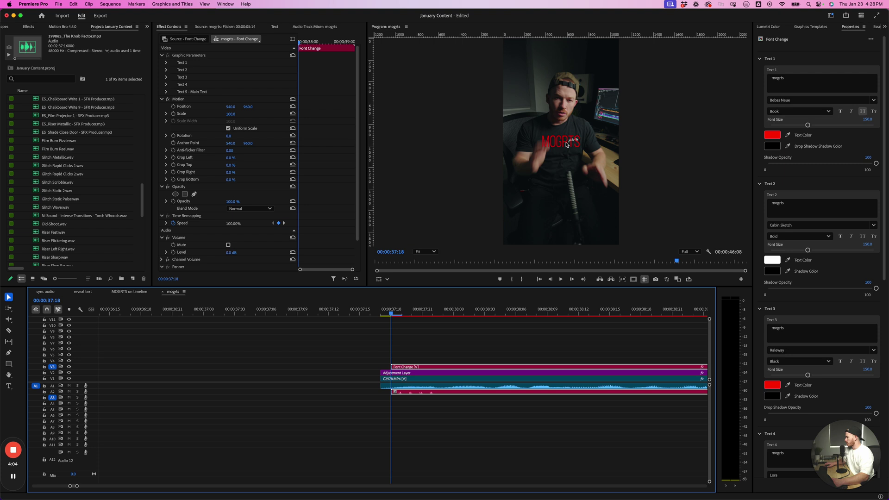
key("Right")
key("Right")
key("Right")
key("Right")
key("Right")
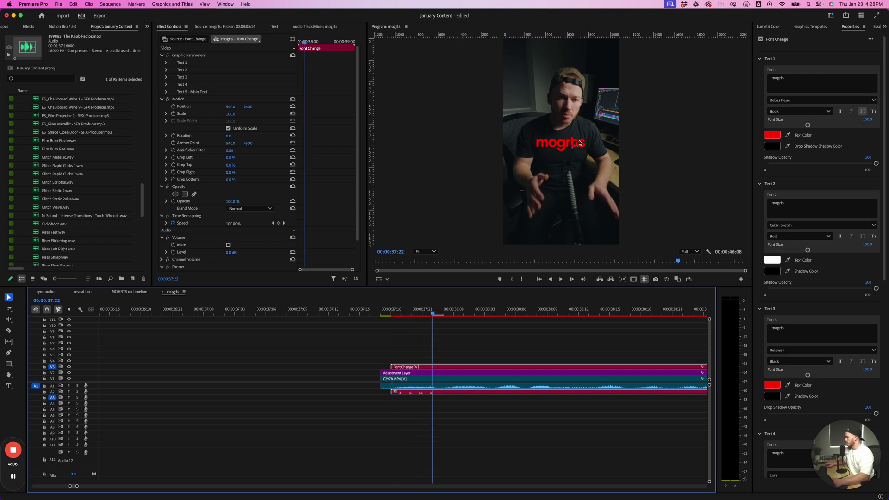
key("Left")
key("Left")
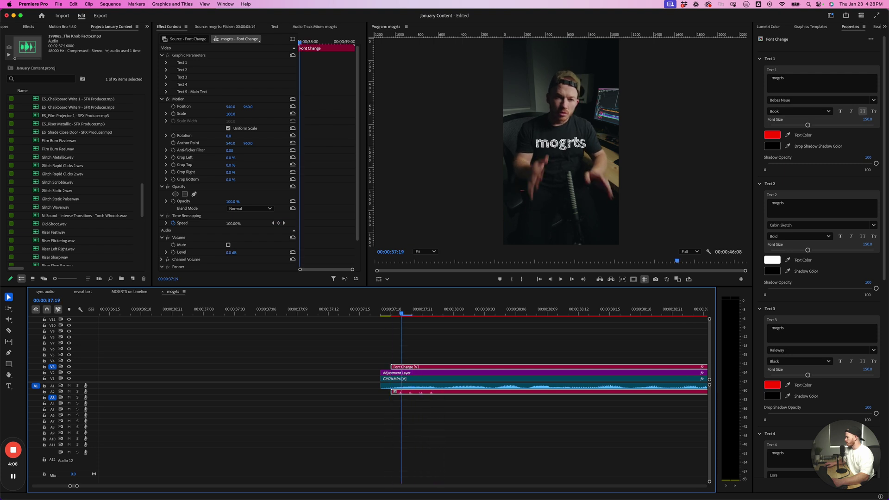
key("Right")
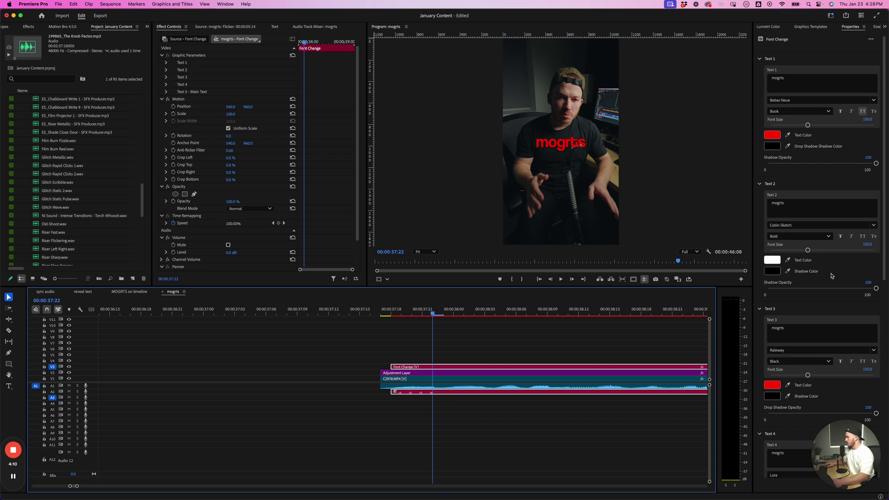
scroll(830, 204, "down", 5)
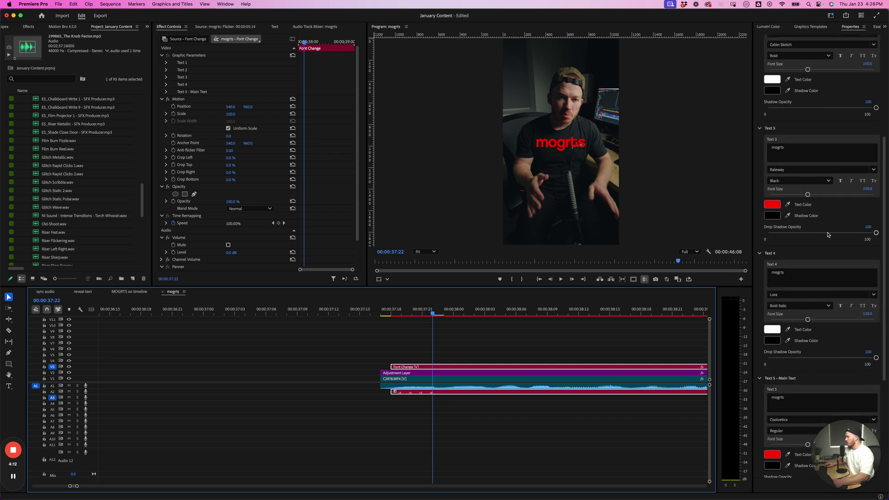
key("Left")
key("Left")
key("Left")
key("Right")
Set the Text 5 - Main Text font to Gotham and step forward to 00:00:38:01 to view it
scroll(827, 238, "up", 2)
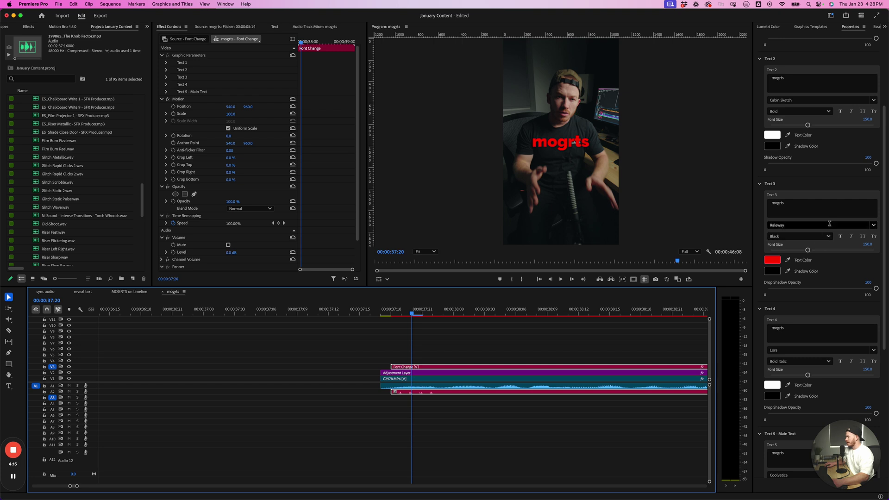
scroll(834, 264, "down", 6)
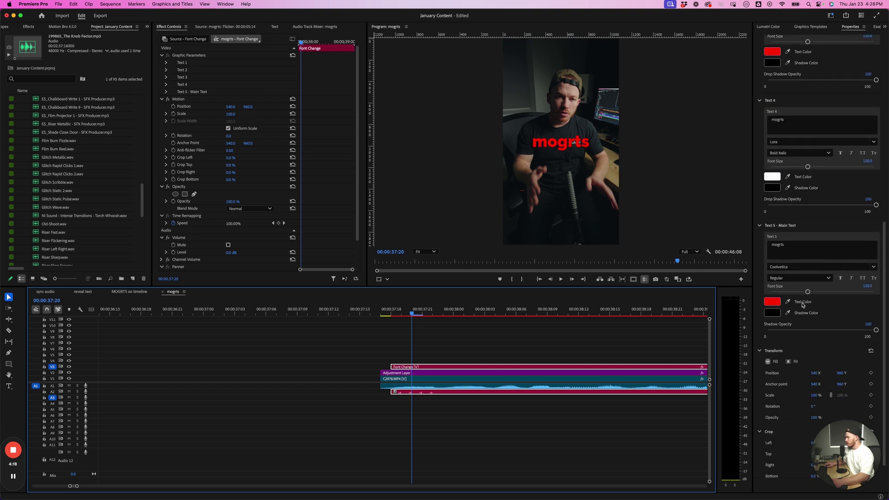
left_click(873, 267)
scroll(797, 333, "down", 3)
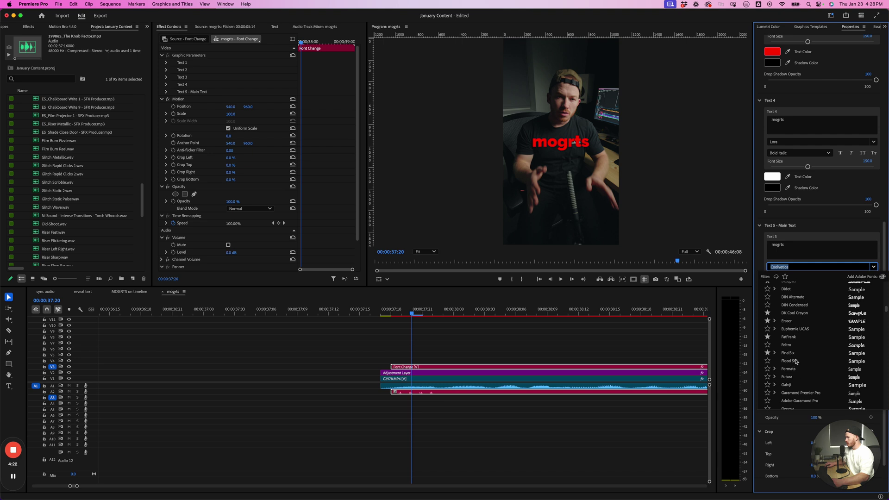
scroll(797, 376, "down", 4)
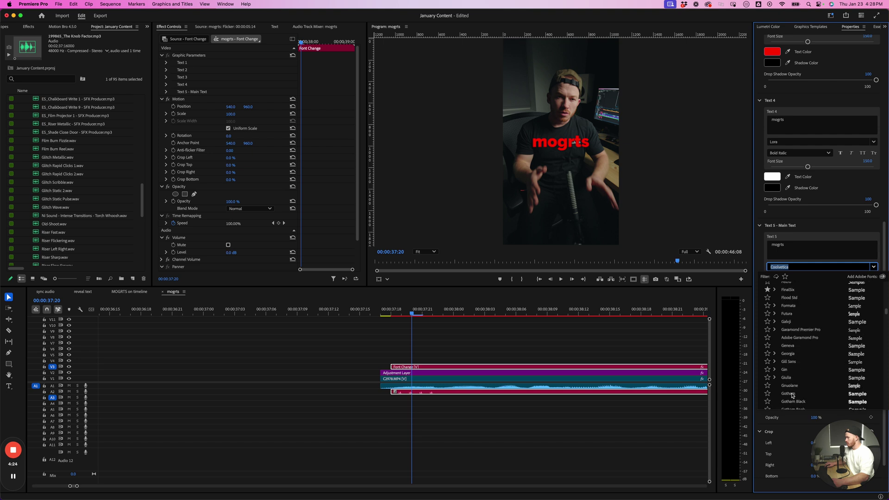
left_click(792, 393)
key("Right")
key("Right")
key("Right")
key("Right")
key("Right")
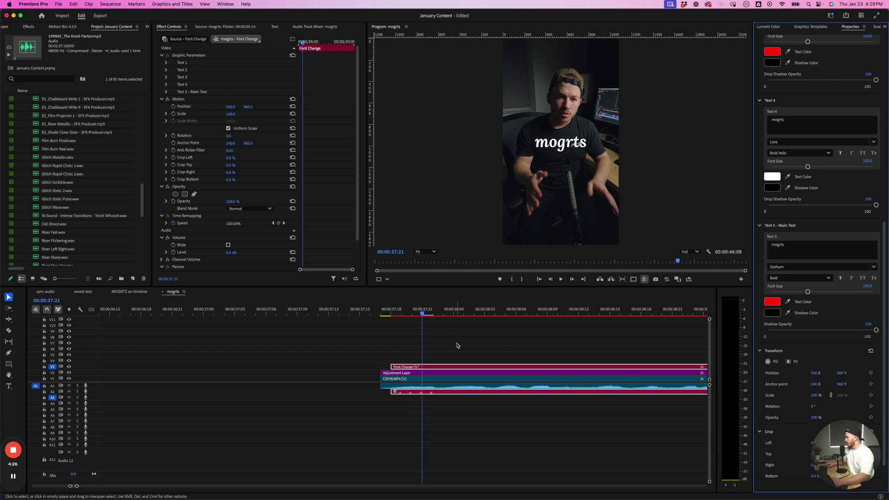
left_click(505, 370)
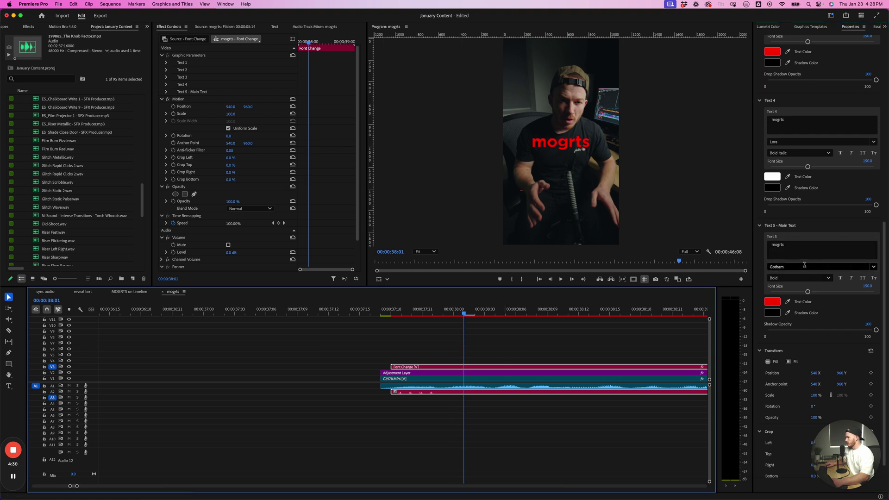
Undo the main text's font change, redo it for comparison, and undo it again
key("super+z")
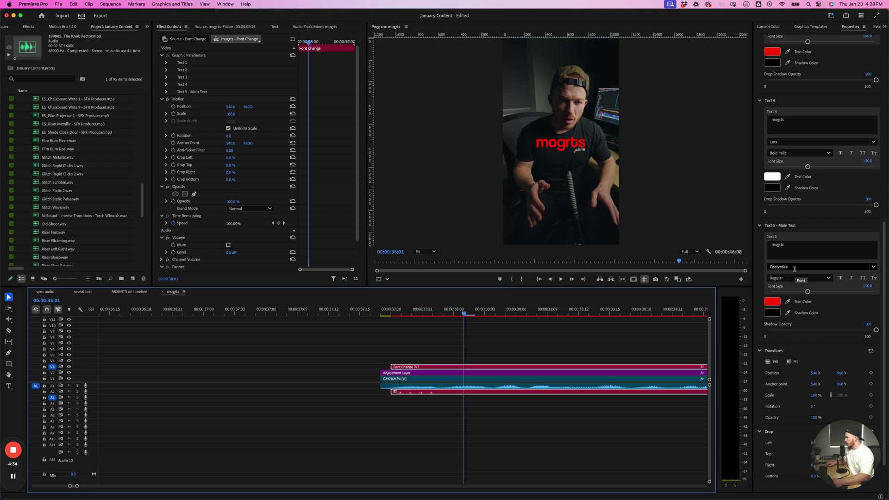
key("super+shift+z")
key("super+z")
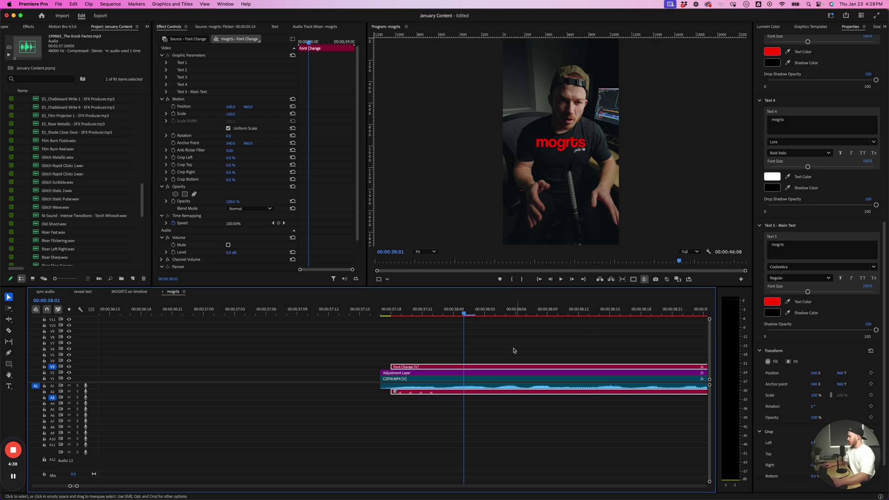
Shift the Font Change title and its sound about five frames later to start at about 00:00:37:23
left_click(506, 333)
key("minus")
left_click(503, 372)
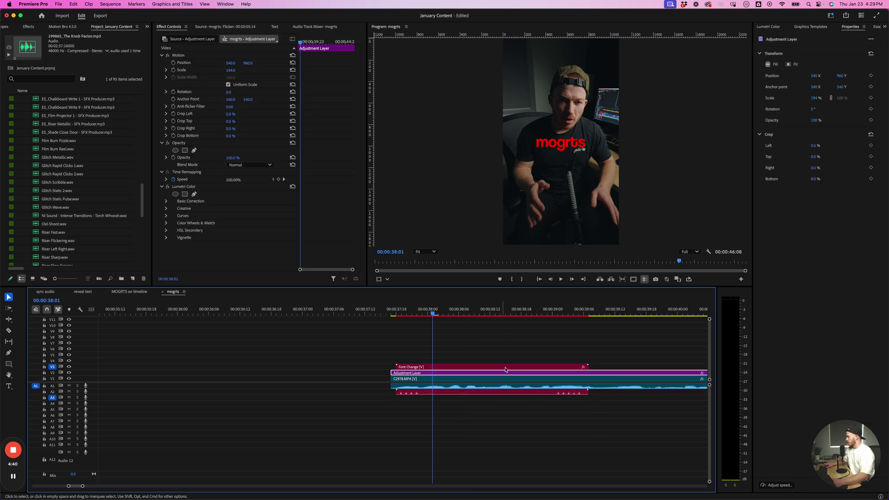
left_click(505, 367)
left_click_drag(445, 314, 427, 323)
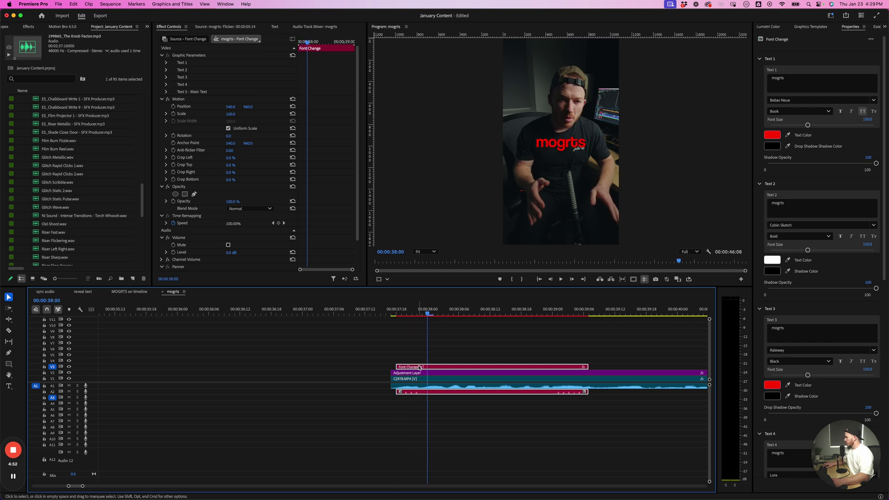
left_click_drag(420, 368, 448, 368)
Play on to 00:00:40:19, cut the copied clip and adjustment layer there, and delete the remainder
left_click_drag(425, 320, 573, 323)
key("minus")
key("minus")
key("space")
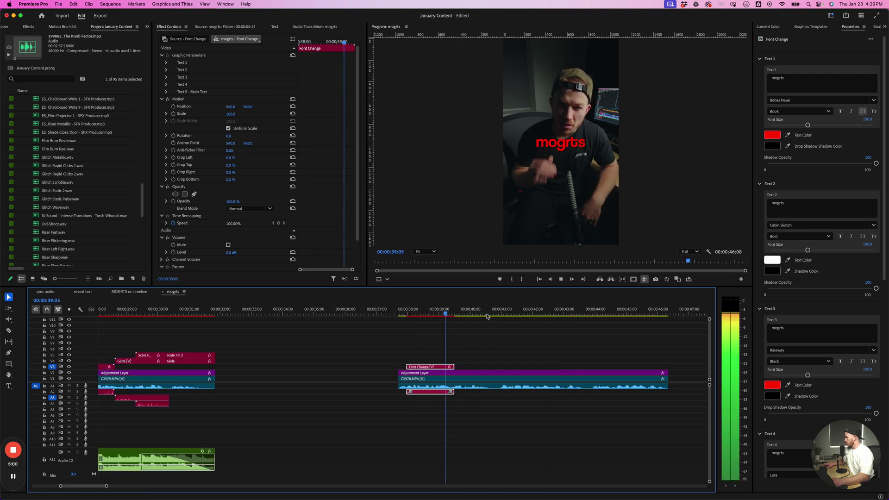
key("space")
key("c")
left_click(495, 375, "shift")
key("v")
left_click_drag(505, 348, 597, 426)
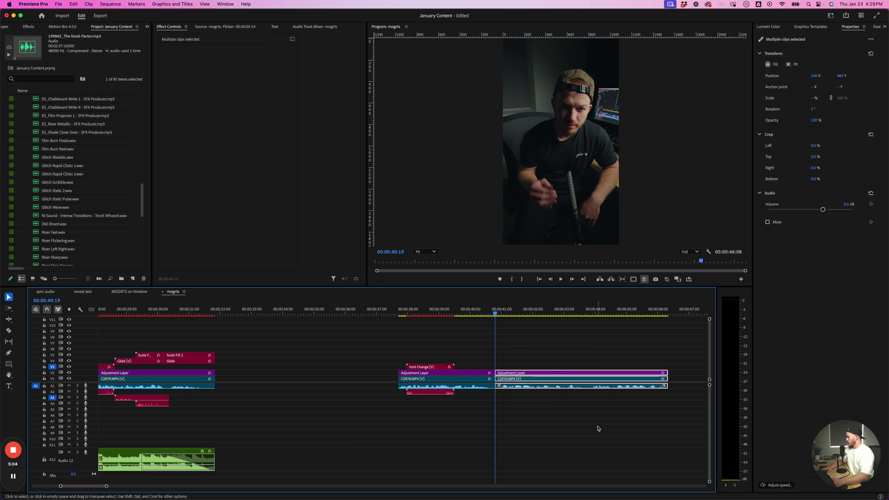
key("Delete")
Review the Font Change title from the start of the shortened clip and park the playhead at 00:00:38:11
left_click(436, 313)
key("equal")
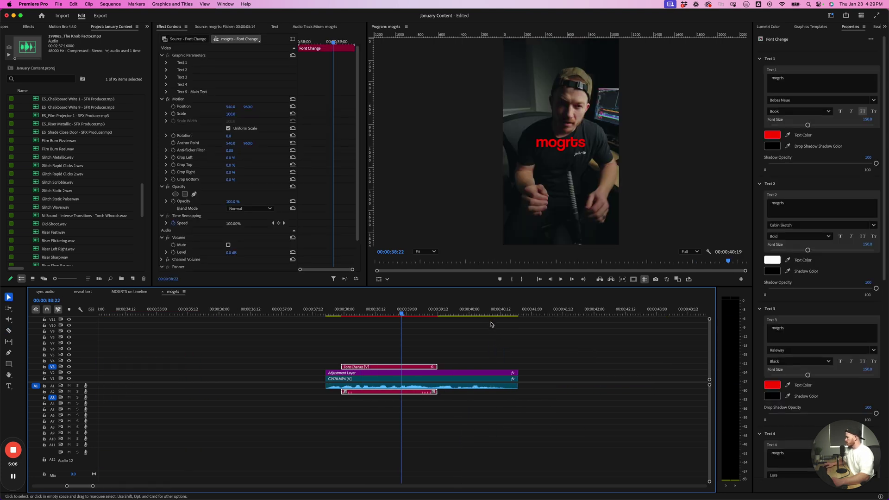
left_click(324, 314)
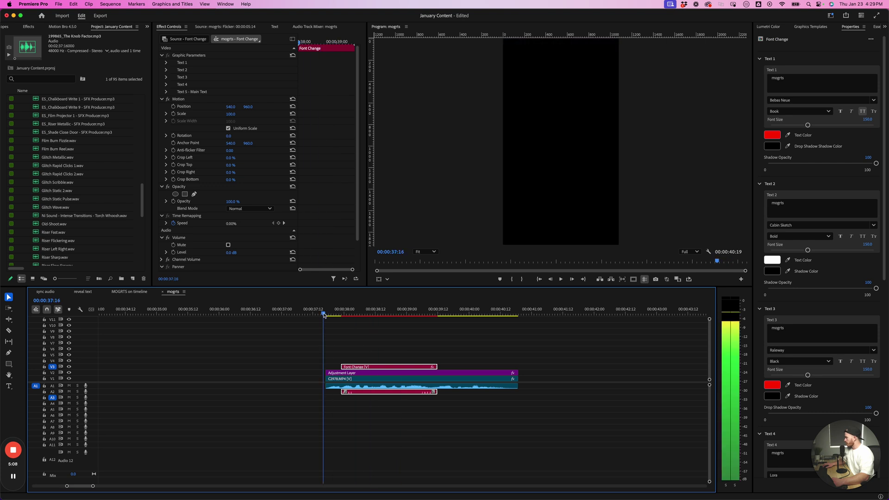
left_click_drag(324, 314, 373, 315)
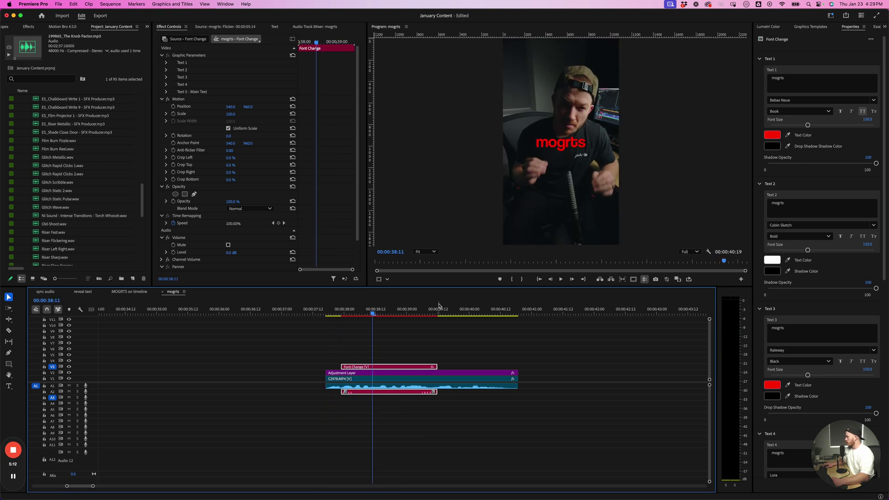
Turn on all caps for Text 2, Text 3, Text 4 and the main text of the Font Change title
left_click(862, 361)
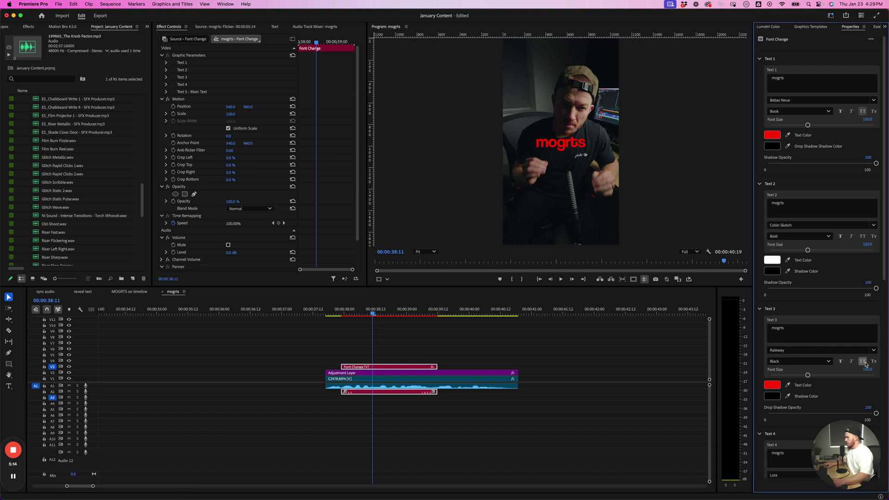
left_click(861, 236)
scroll(859, 145, "down", 5)
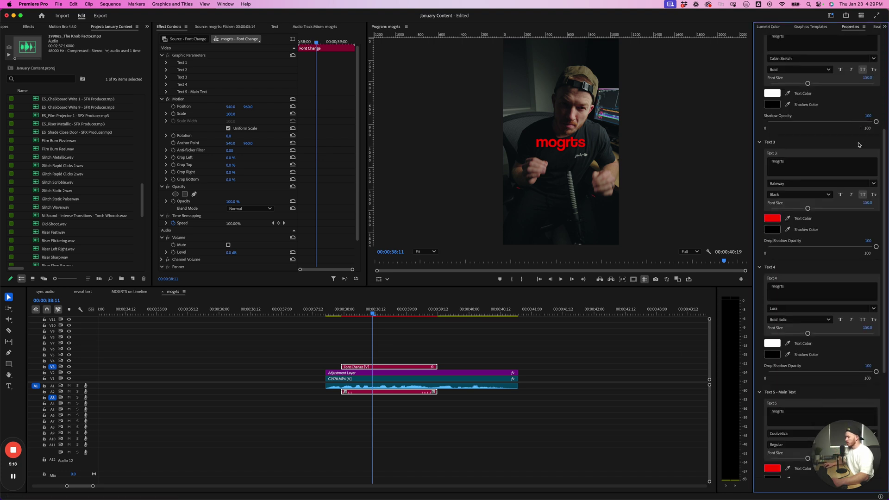
left_click(862, 300)
scroll(861, 296, "down", 4)
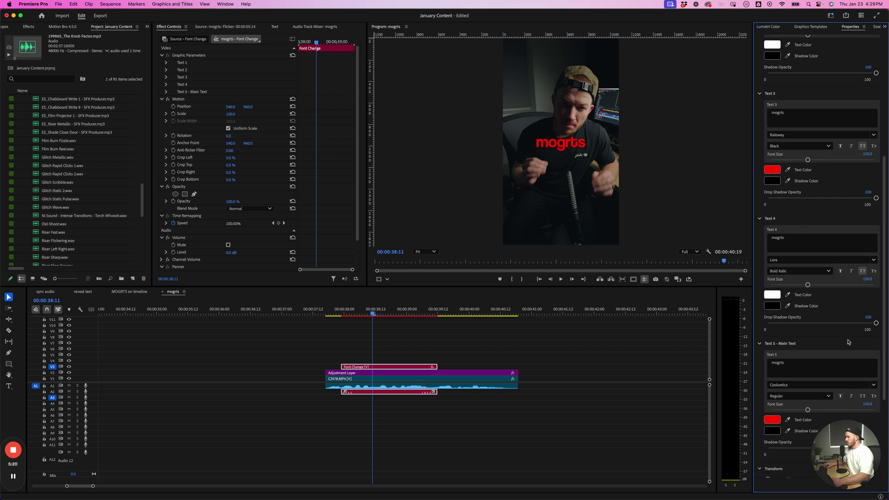
left_click(862, 292)
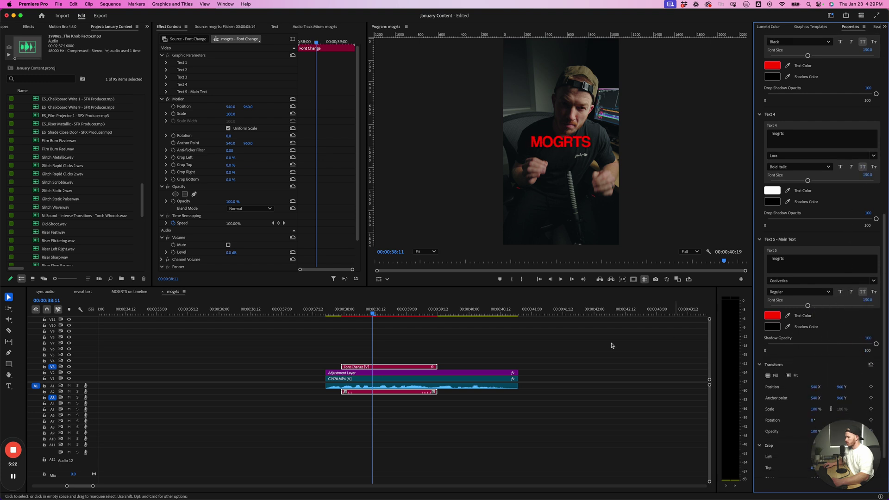
Review the Font Change title frame by frame and in playback, and park the playhead at 00:00:37:20
left_click_drag(372, 315, 371, 317)
key("Left")
key("Left")
key("Left")
key("Left")
key("Left")
key("Left")
key("Left")
key("Left")
key("Left")
key("space")
key("space")
left_click(346, 314)
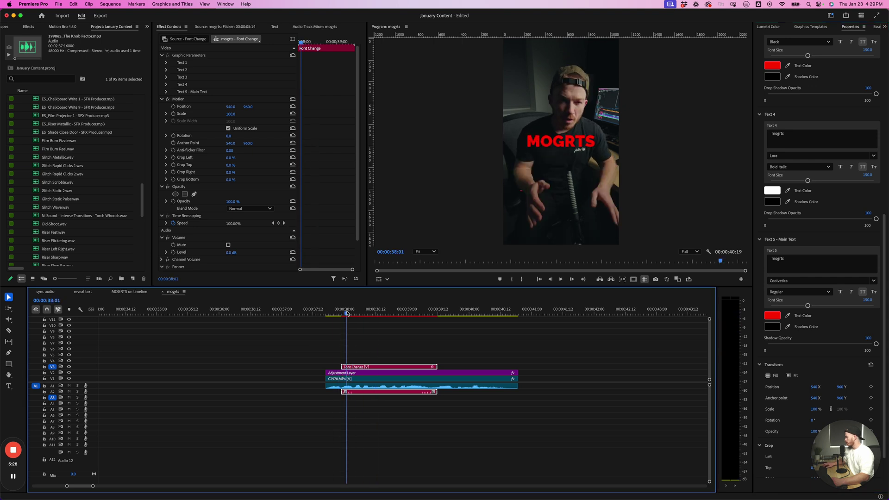
key("equal")
left_click_drag(395, 316, 375, 316)
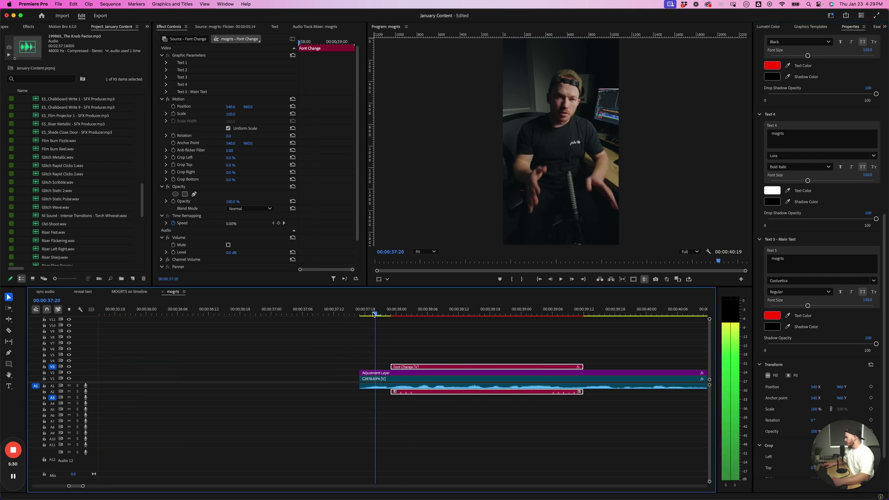
Add the Glide template on track V4 above the Font Change title, starting at the beginning of the clip
left_click(415, 339)
key("minus")
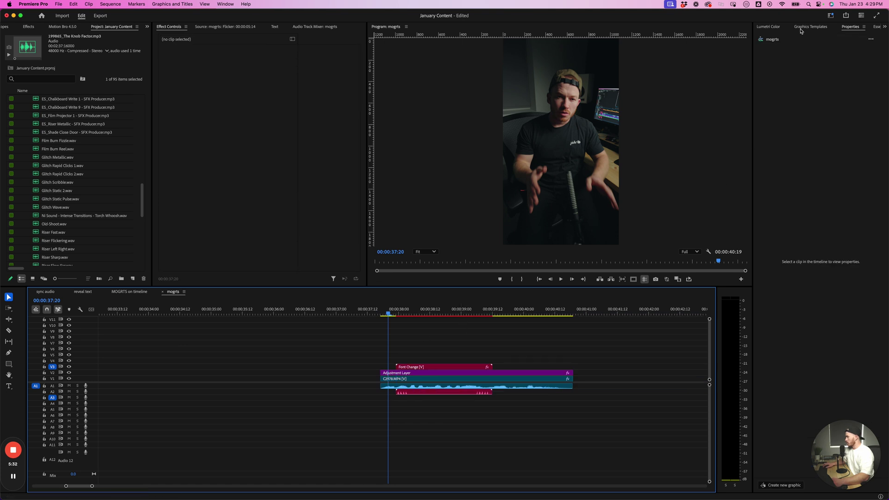
left_click(806, 28)
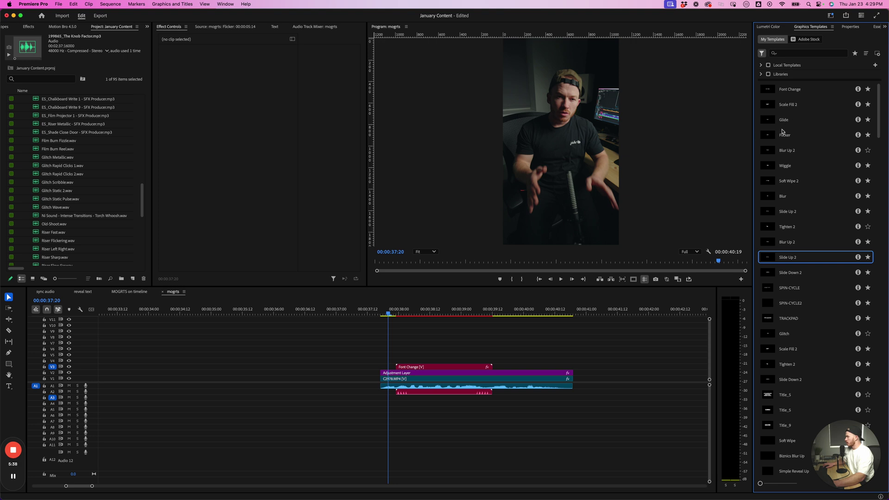
left_click_drag(786, 122, 387, 361)
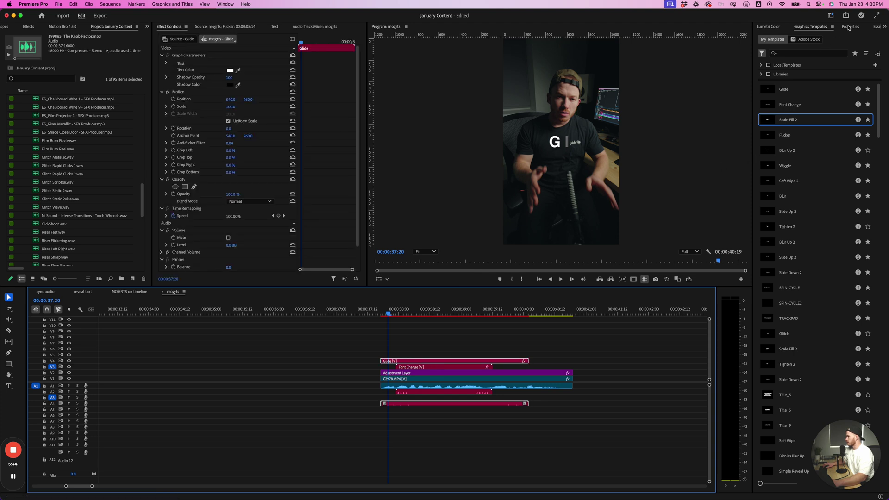
Play the clip from its start to preview the Glide and Font Change titles together, stopping at 00:00:38:09
left_click(848, 28)
left_click(419, 342)
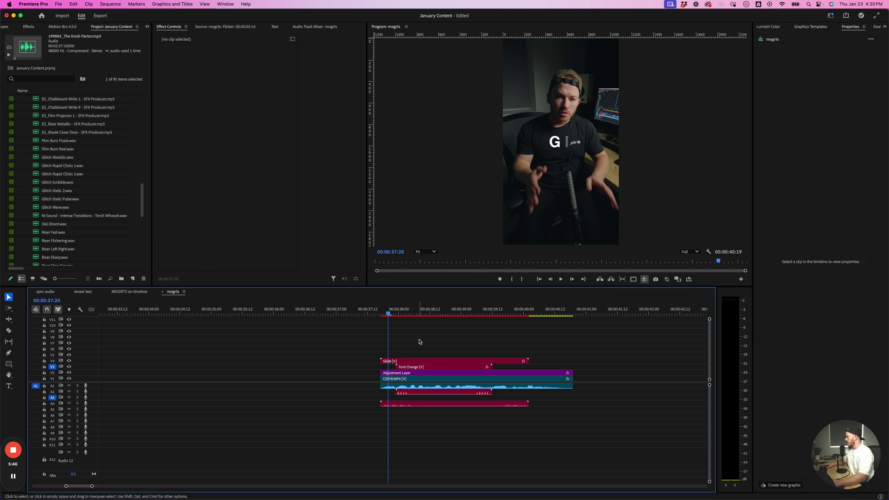
key("=")
key("=")
left_click_drag(434, 314, 370, 318)
key("space")
key("space")
key("minus")
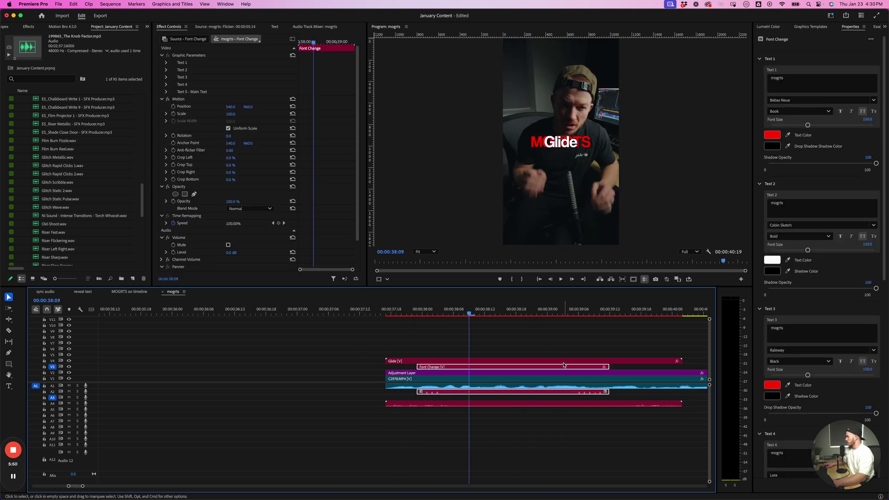
Change the Glide title's text to "use" and raise it above MOGRTS with a vertical position of 824
left_click(562, 361)
double_click(778, 64)
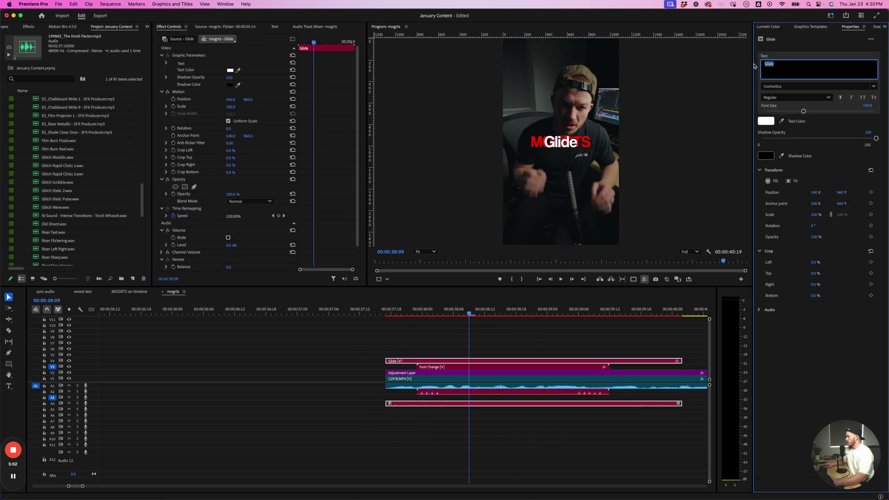
type("use")
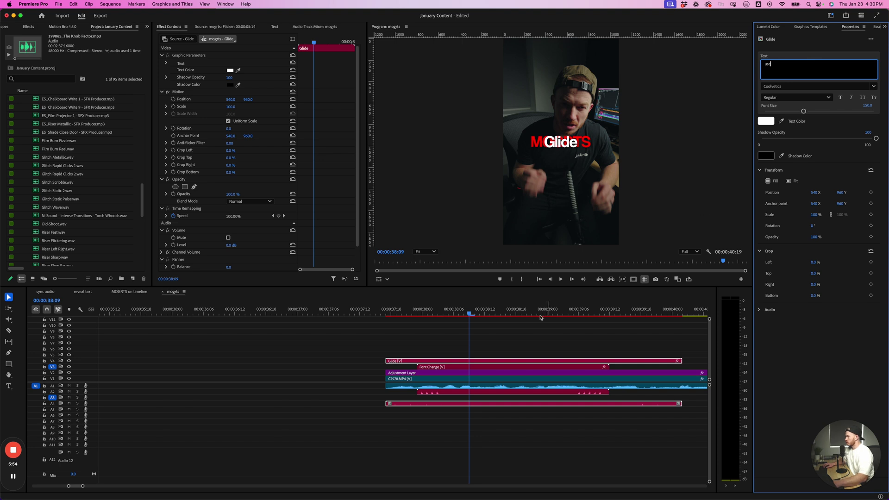
left_click(531, 361)
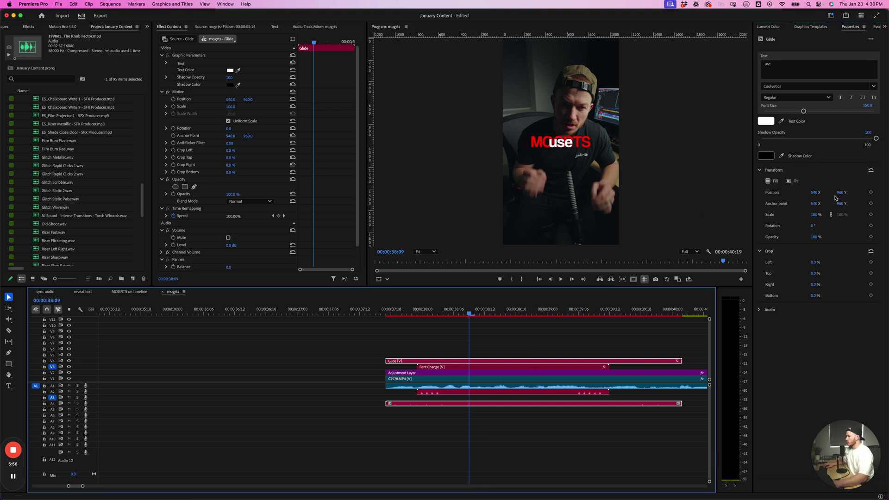
mouse_move(839, 192)
left_mouse_down()
mouse_move(793, 198)
mouse_move(841, 193)
left_mouse_up()
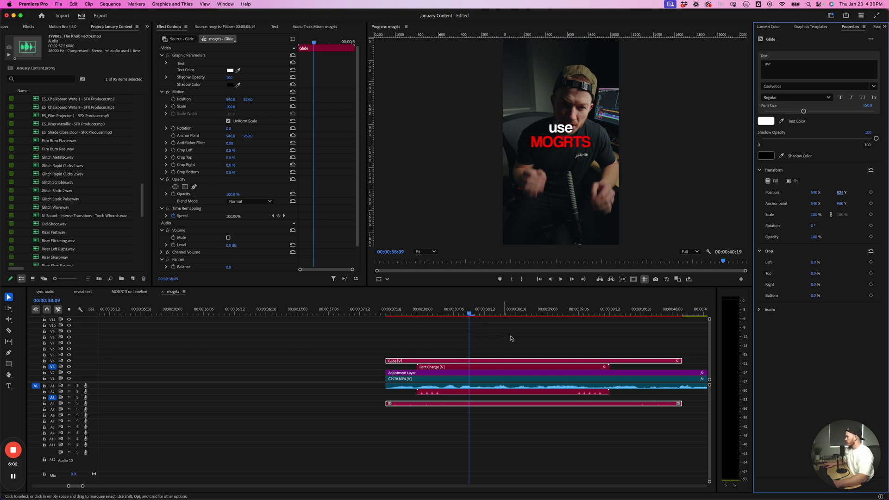
Move the Glide title's sound up to audio track A3 and play both titles from the start of the clip
left_click_drag(536, 404, 537, 398)
left_click_drag(469, 314, 370, 315)
key("space")
key("space")
left_click_drag(432, 314, 387, 315)
key("space")
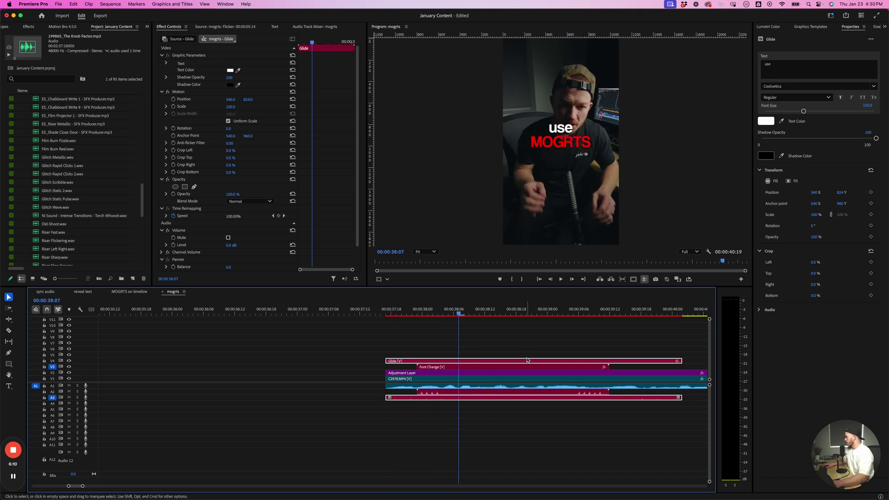
Try deleting the Glide title and its sound, undo the deletion, and play on to 00:00:38:17
key("Delete")
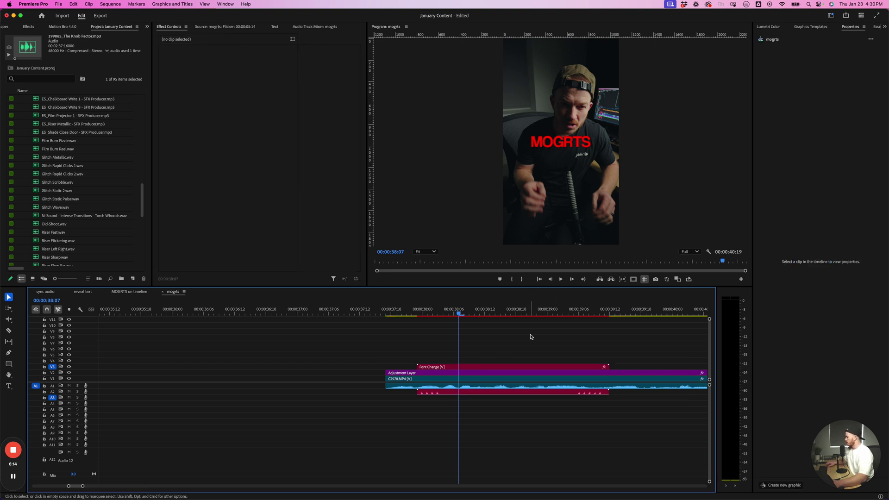
key("cmd+z")
key("space")
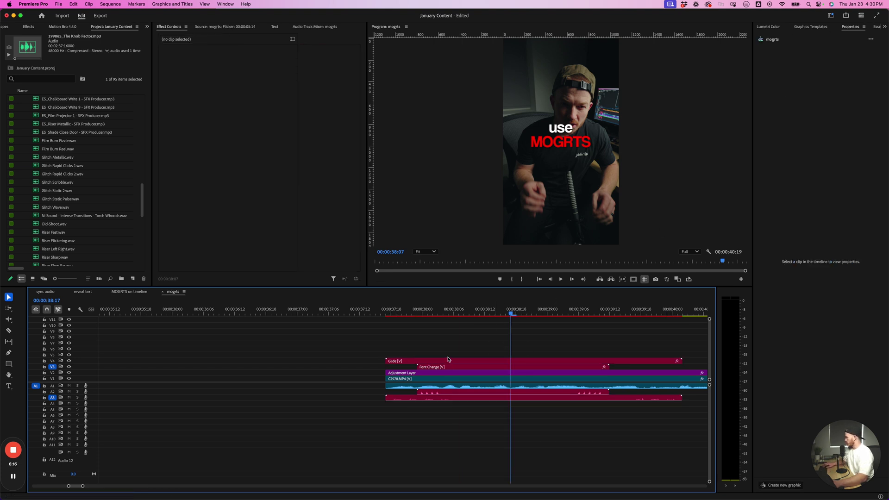
Move the Glide title and its sound past most of the clip to start at about 00:00:40:14
key("minus")
key("minus")
left_click(440, 366)
left_click_drag(430, 361, 523, 362)
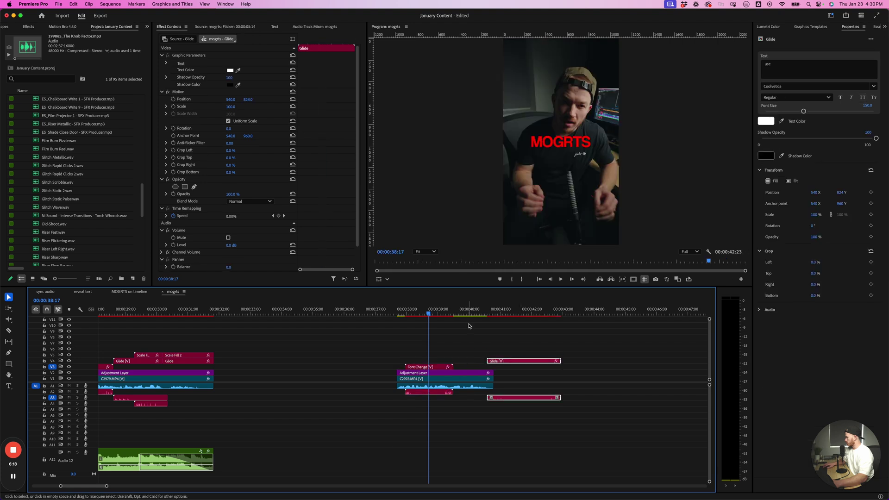
Add the Flicker template on track V4 from the clip's start and place the playhead at 00:00:37:20
left_click(812, 28)
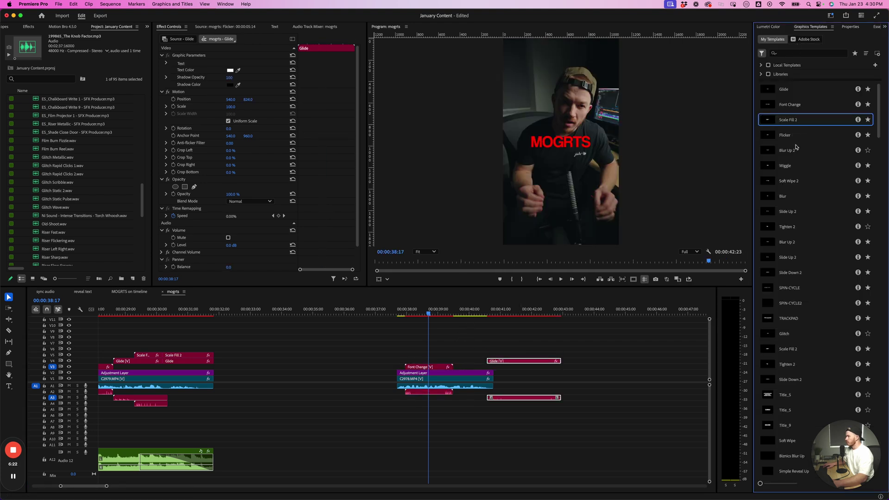
left_click_drag(786, 137, 401, 358)
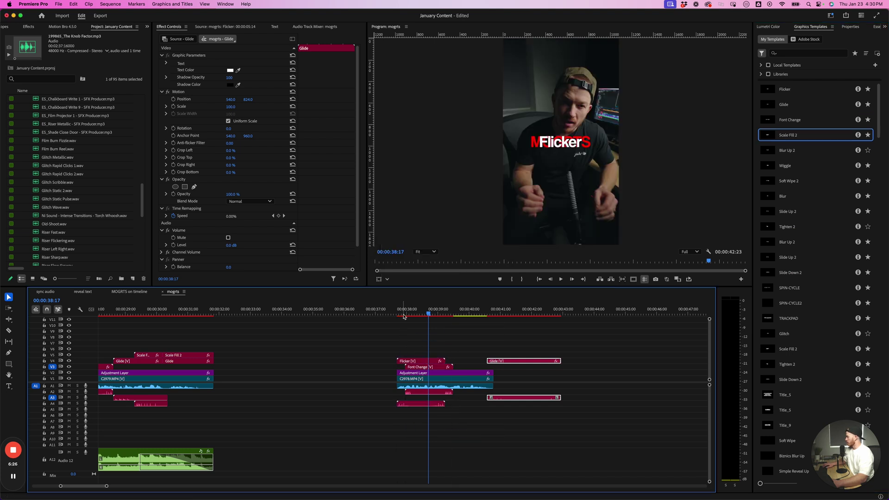
left_click(401, 313)
Replace the Flicker title's text with "use"
key("minus")
key("equal")
key("equal")
key("equal")
key("equal")
left_click(449, 361)
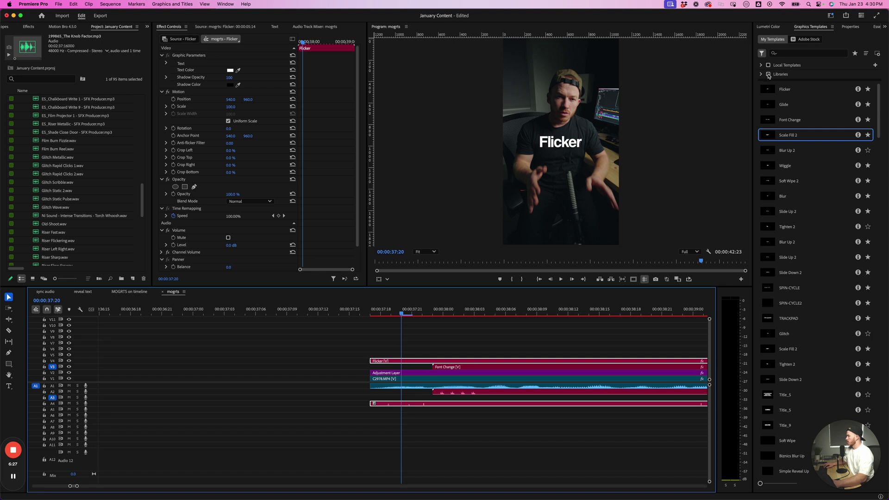
left_click(850, 26)
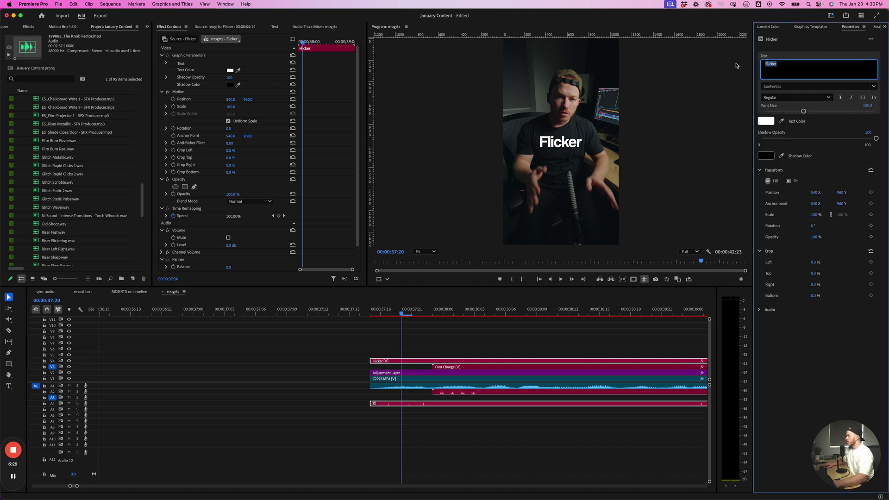
type("use")
left_click_drag(753, 93, 748, 95)
left_click(458, 350)
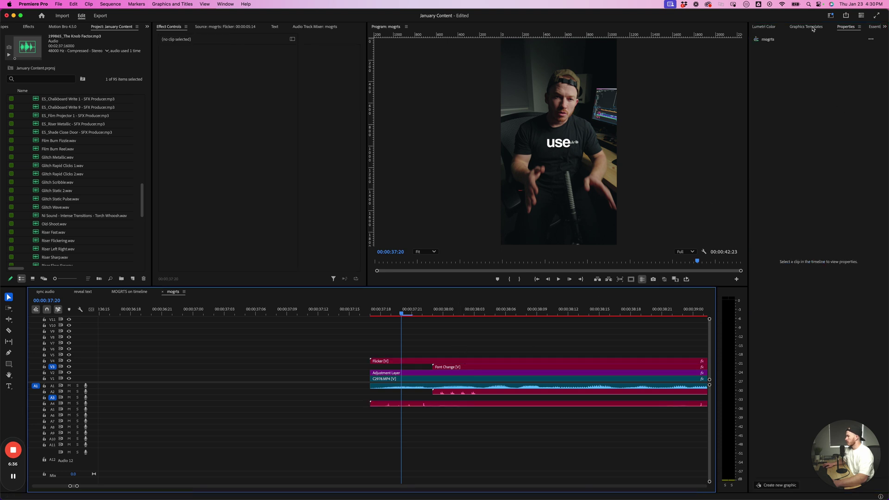
left_click(806, 26)
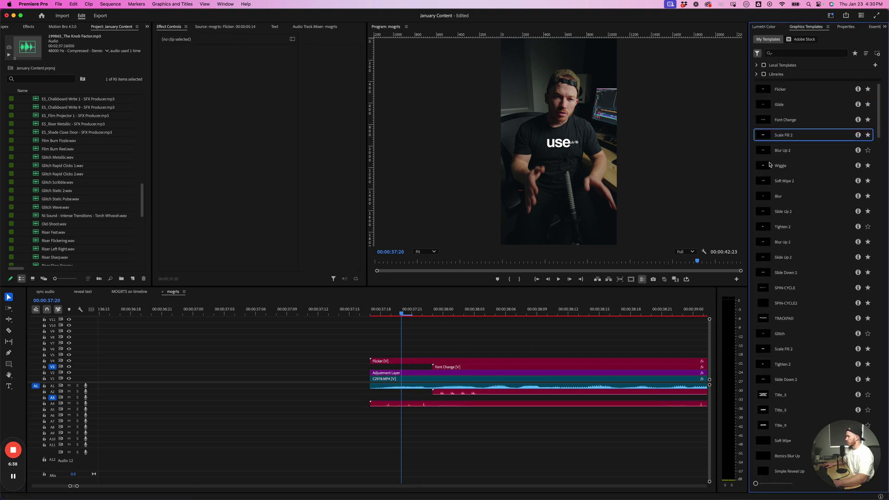
left_click(845, 27)
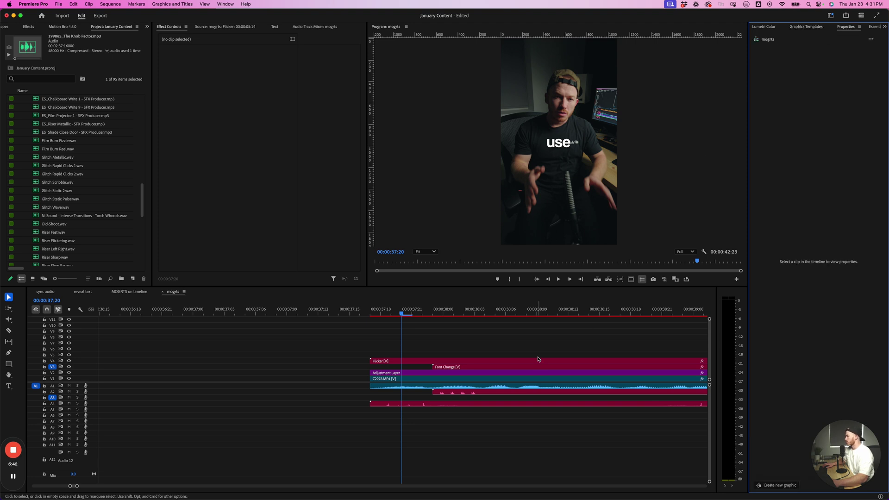
left_click(540, 360)
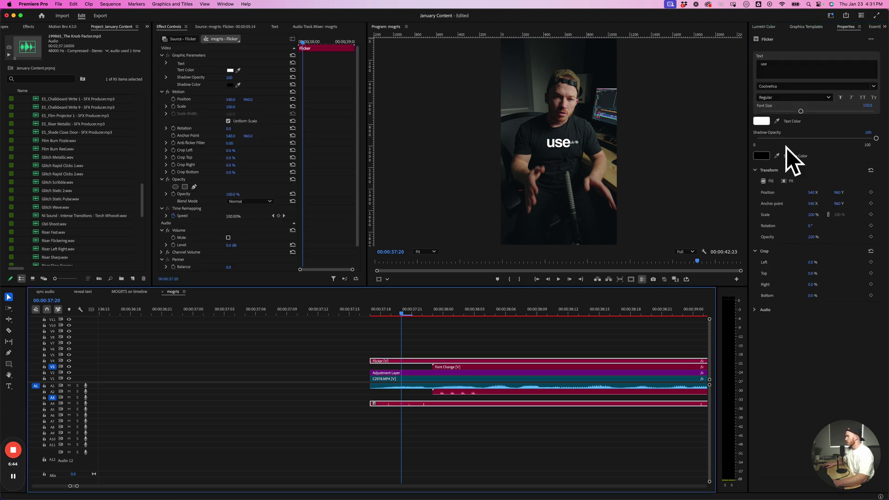
left_click(420, 343)
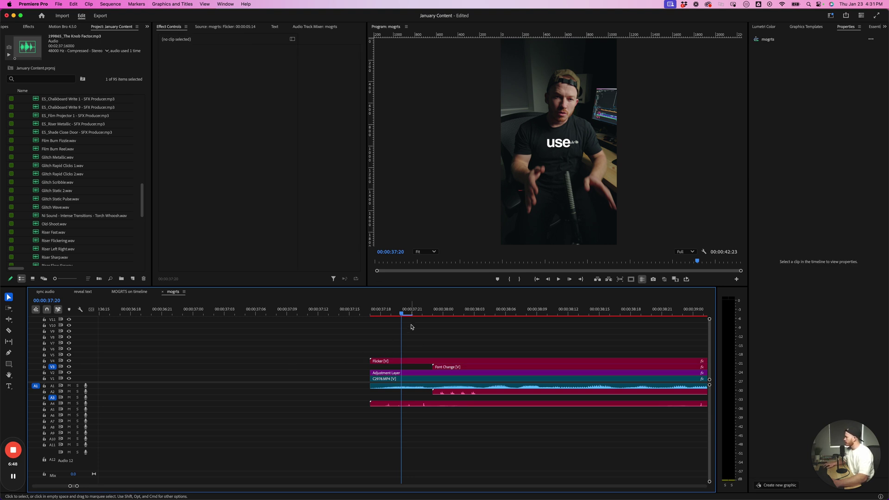
Raise the Flicker title above the red MOGRTS text with a vertical position of 826, checking at 00:00:38:06
mouse_move(405, 316)
left_mouse_down()
mouse_move(371, 315)
mouse_move(432, 315)
mouse_move(391, 315)
left_mouse_up()
left_click(450, 366)
left_click(451, 361)
left_click_drag(837, 192, 818, 194)
left_click_drag(452, 316, 505, 315)
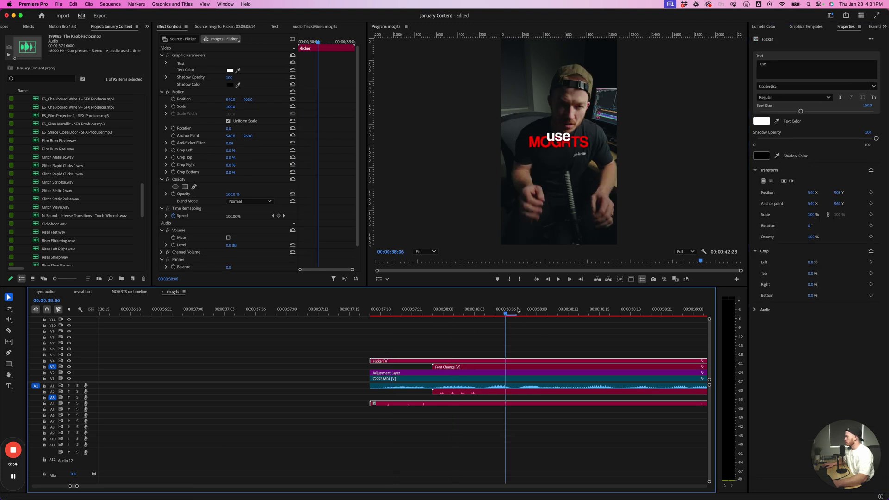
left_click_drag(839, 192, 829, 195)
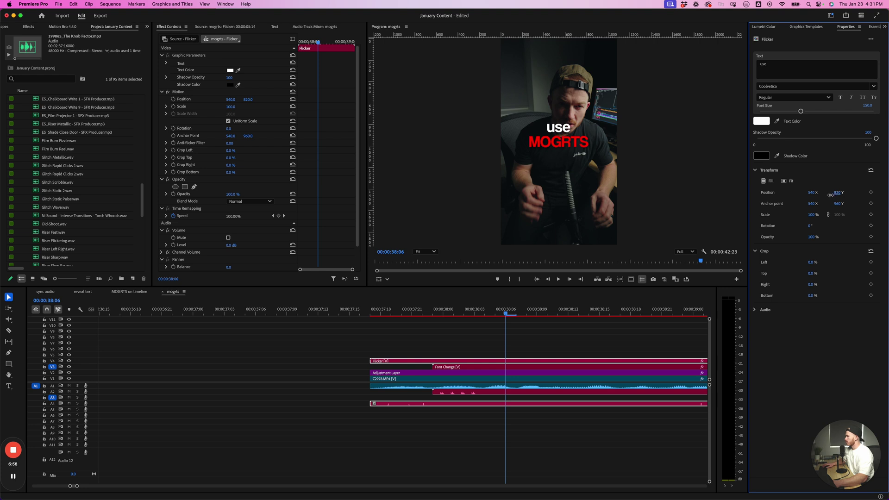
Move the Flicker title's sound up to audio track A3
left_click(558, 326)
key("minus")
key("minus")
left_click_drag(463, 402, 464, 397)
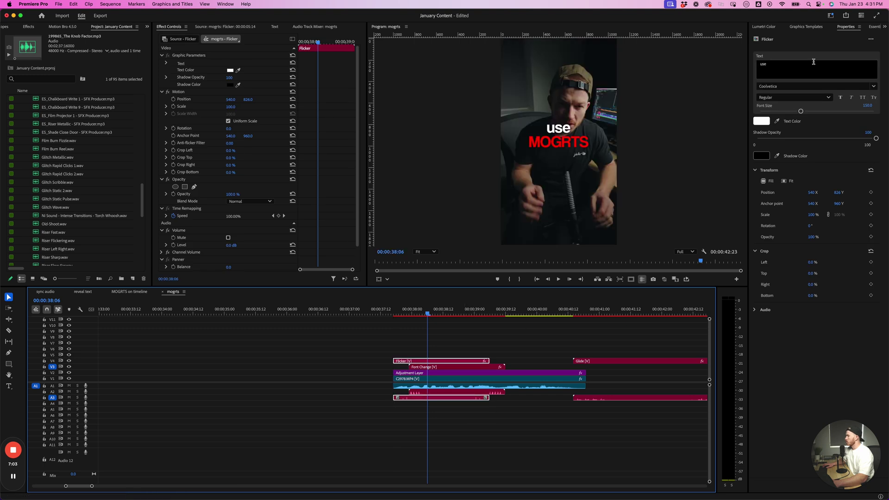
Play back the combined "use MOGRTS" titles and return the playhead to 00:00:38:11
left_click(812, 26)
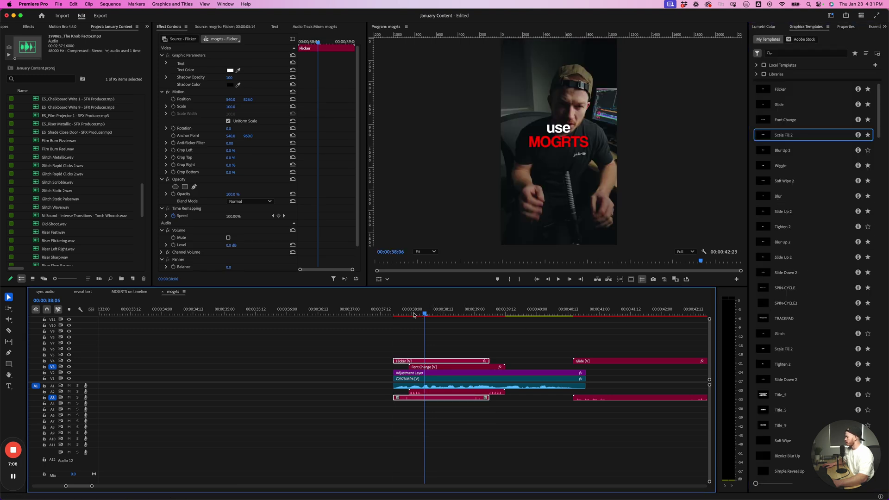
left_click(435, 312)
key("space")
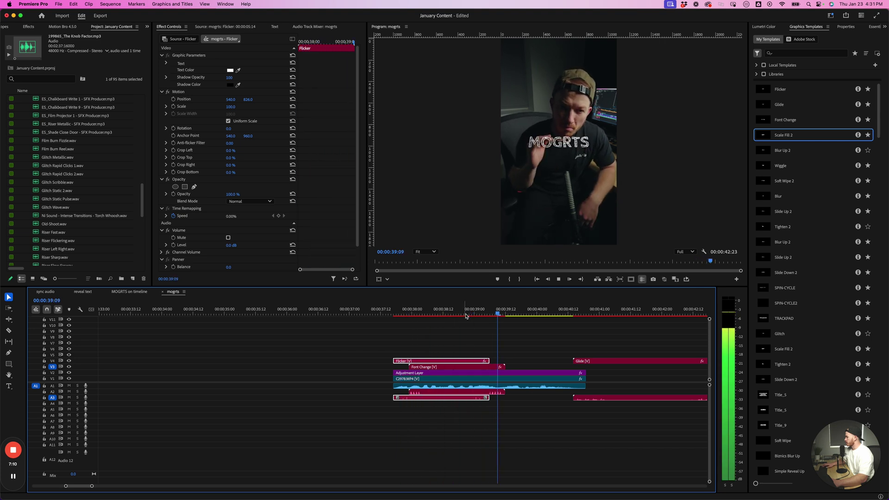
key("space")
left_click(441, 311)
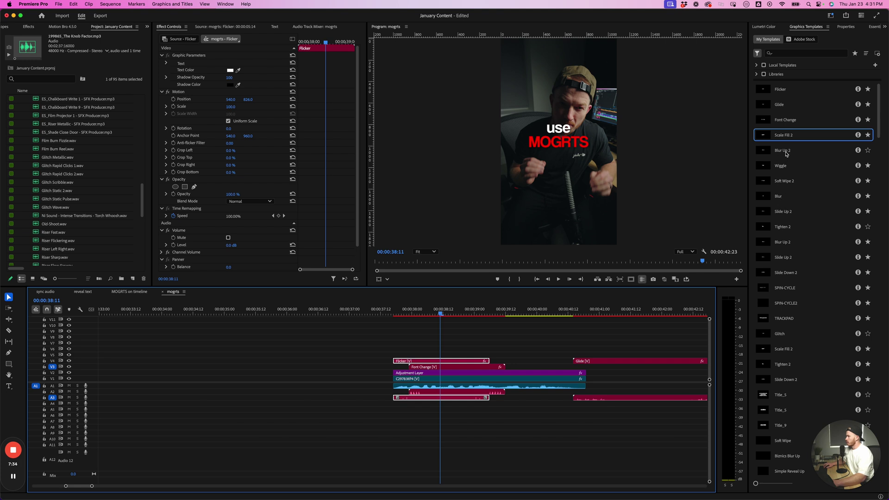
Add the Blur Up 2 template above the Flicker title, aligned with the Font Change title's start, and preview it up to 00:00:38:13
left_click_drag(788, 154, 411, 356)
left_click(414, 314)
key("space")
key("space")
left_click(456, 355)
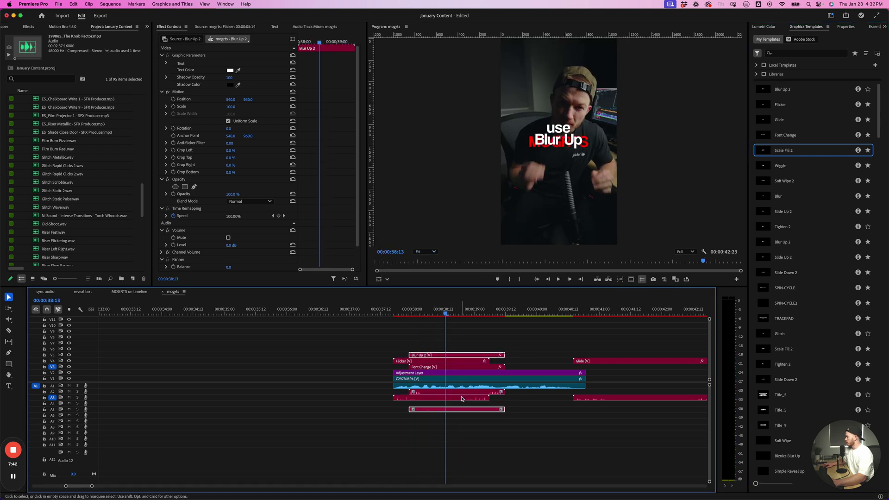
Move the Blur Up 2 sound up to audio track A4 and set that title's text to "to make your"
left_click_drag(461, 410, 462, 404)
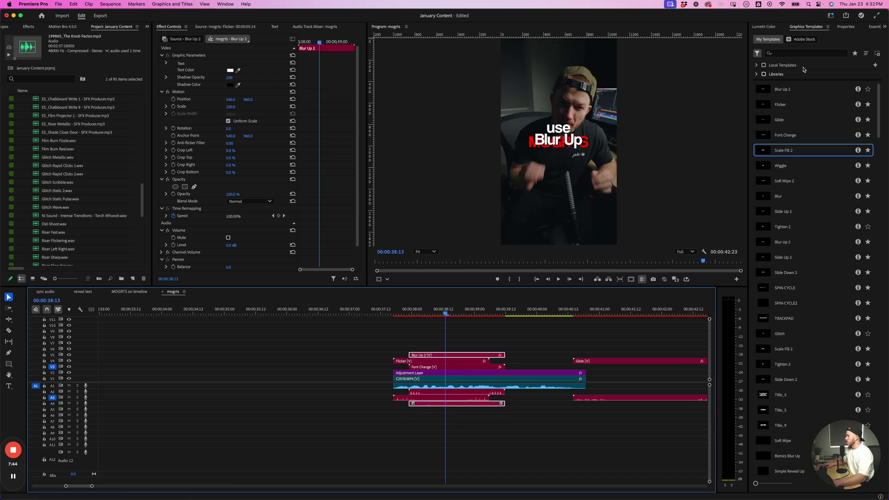
left_click(845, 27)
left_click(786, 62)
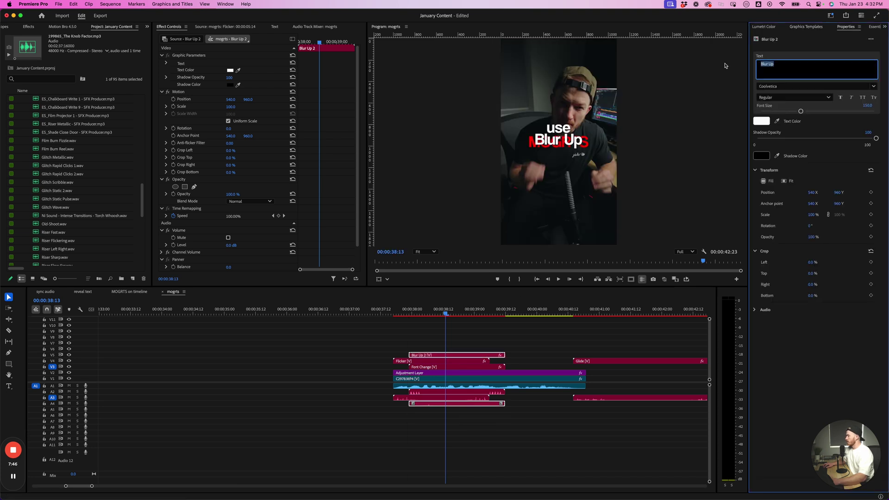
type("to make your")
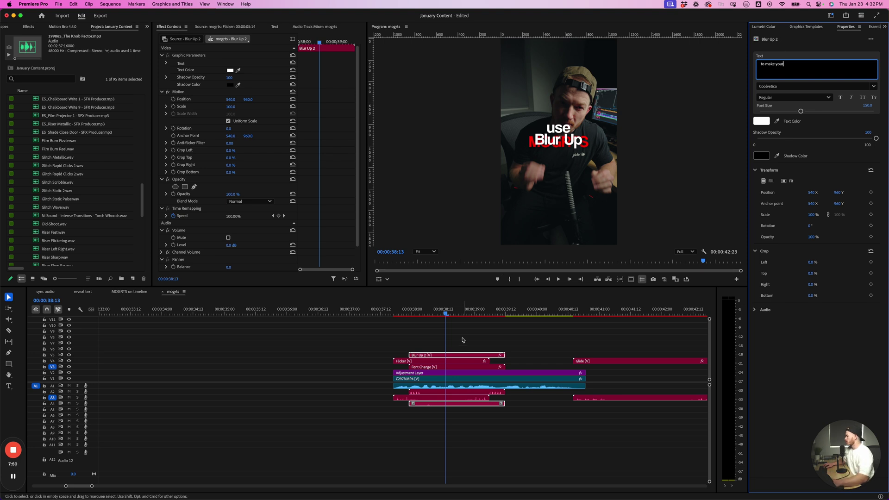
left_click(461, 343)
left_click(464, 356)
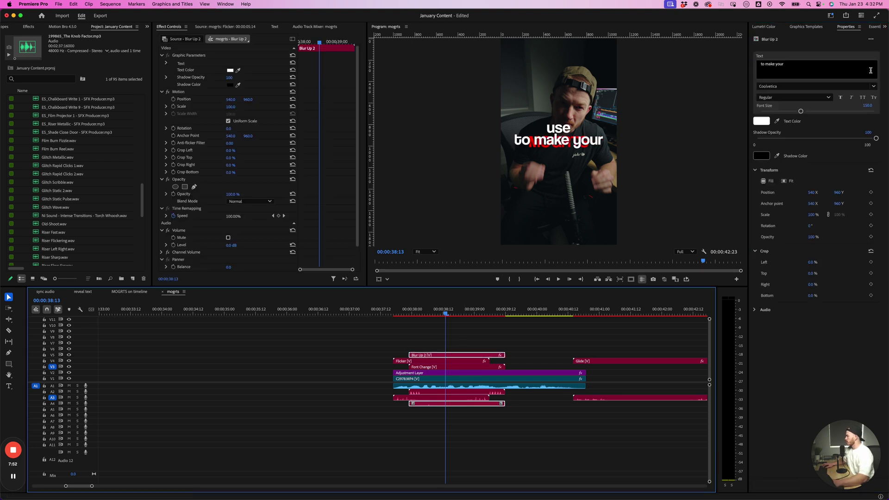
Shrink the "to make your" title and place it below the red MOGRTS text with a vertical position of 1074
left_click_drag(800, 111, 785, 113)
left_click_drag(837, 193, 868, 193)
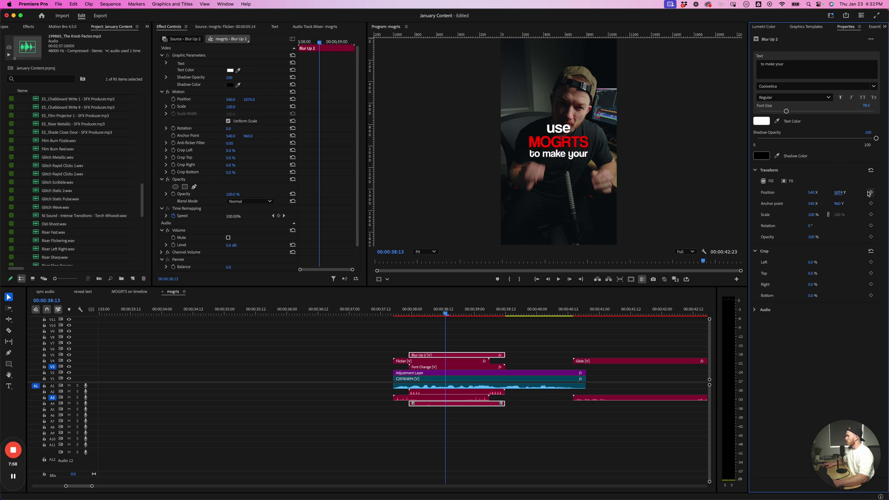
left_click(546, 328)
Examine how the finished titles at the sequence's start split "to make your" into separate Blur Up 2 clips
key("minus")
key("minus")
key("minus")
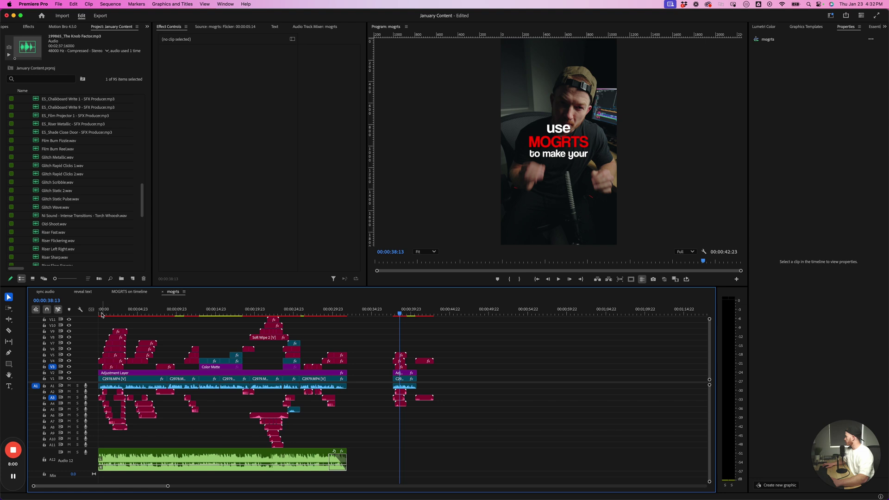
left_click(100, 315)
key("equal")
key("equal")
key("equal")
key("equal")
mouse_move(203, 306)
left_mouse_down()
mouse_move(242, 307)
mouse_move(181, 312)
mouse_move(192, 314)
left_mouse_up()
left_click(239, 355)
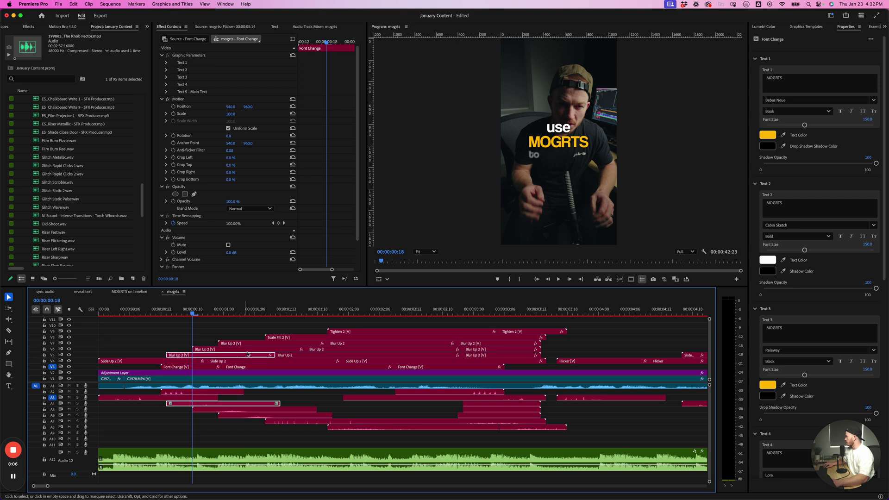
left_click(311, 309)
left_click(334, 355)
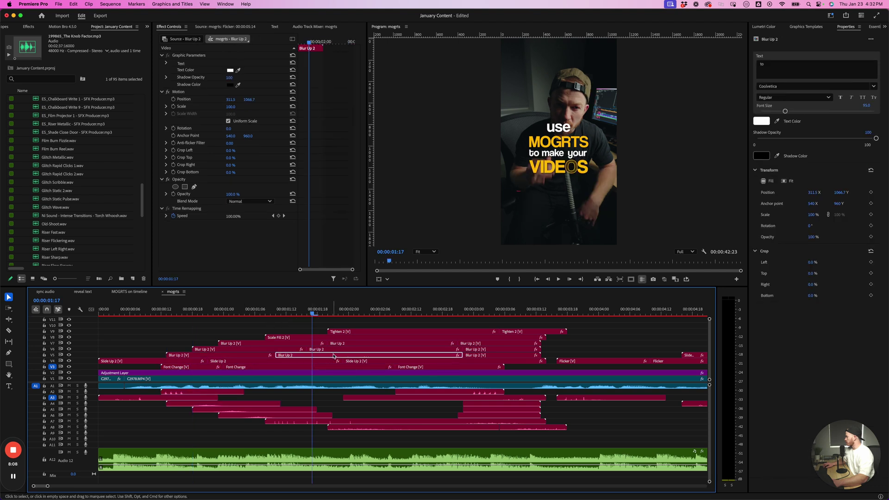
left_click(345, 350)
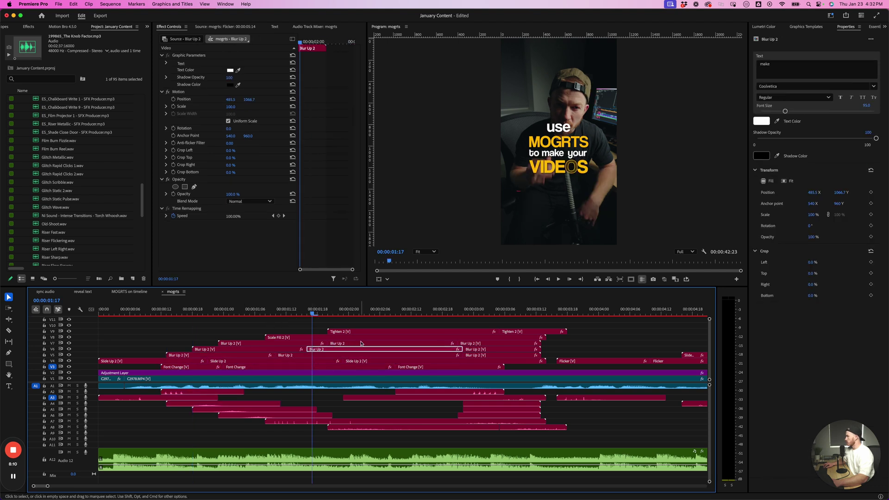
left_click(361, 343)
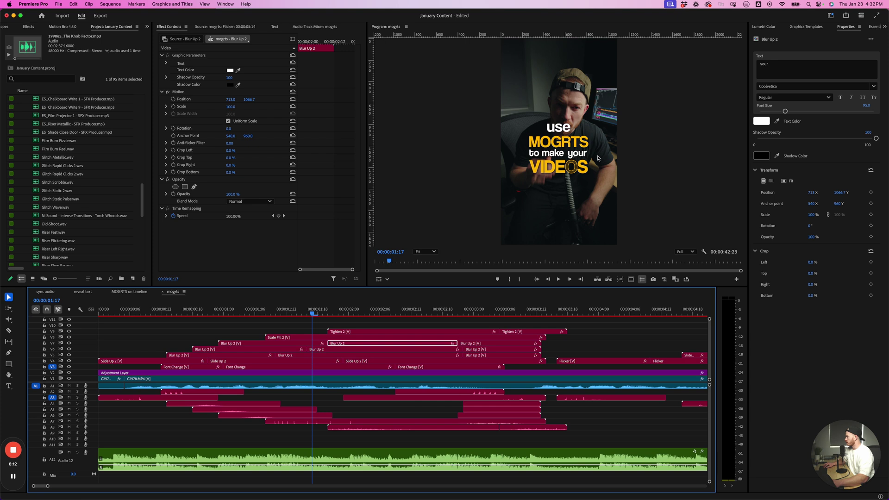
Return to the titles on the duplicated clip, select the Flicker title and check the frame at 00:00:38:12
left_click(478, 321)
key("minus")
key("minus")
key("minus")
key("minus")
left_click(400, 311)
key("equal")
key("equal")
key("equal")
key("equal")
key("d")
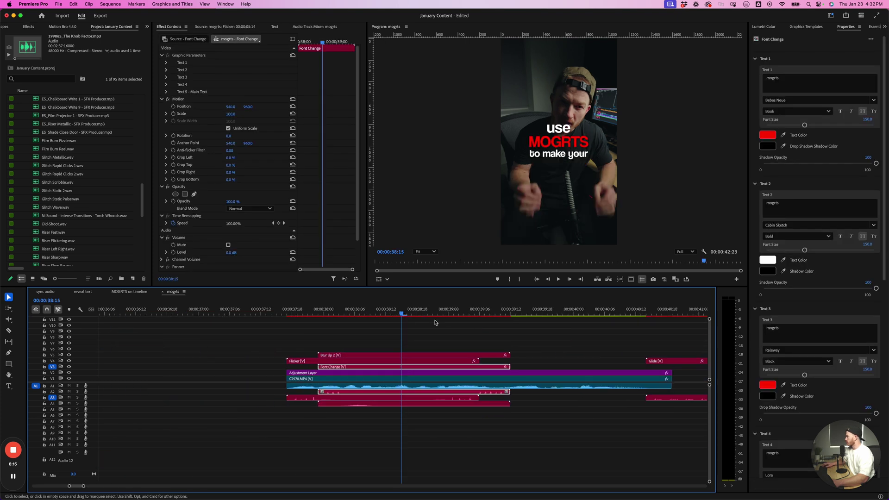
left_click(428, 361)
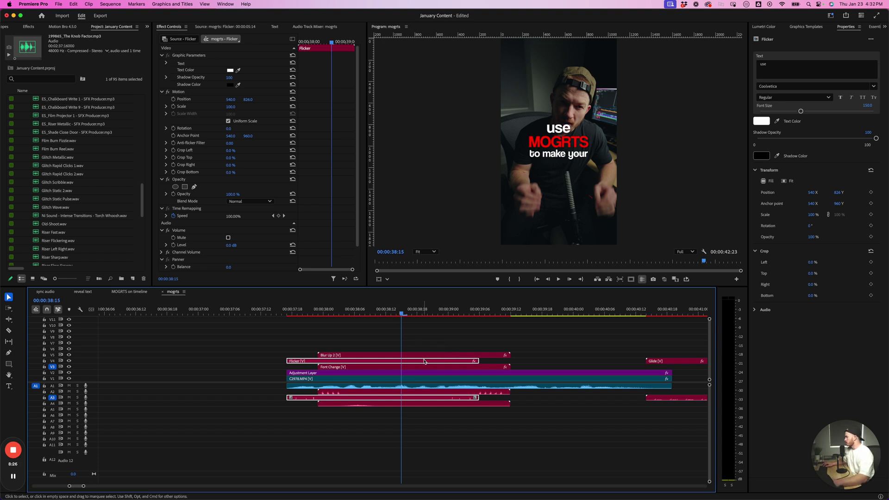
left_click(391, 314)
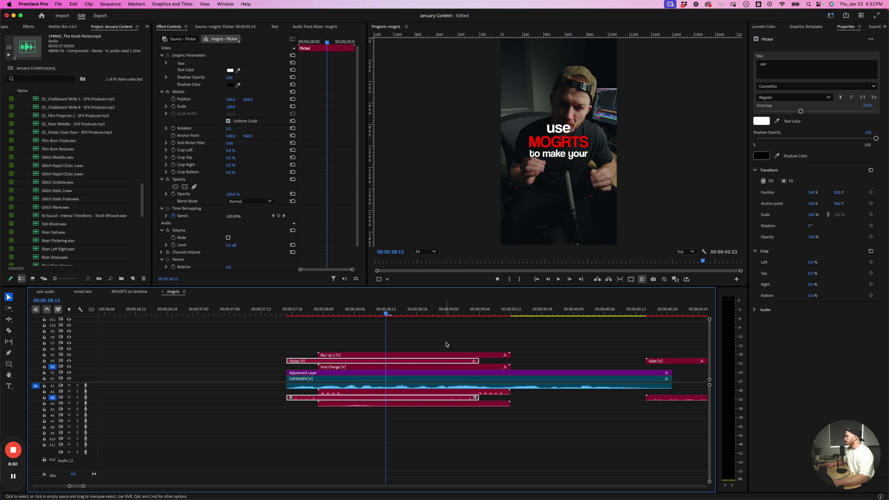
Move the Glide title to track V6 above the other titles, shifting it earlier with its sound on audio track A5
scroll(446, 343, "down", 2)
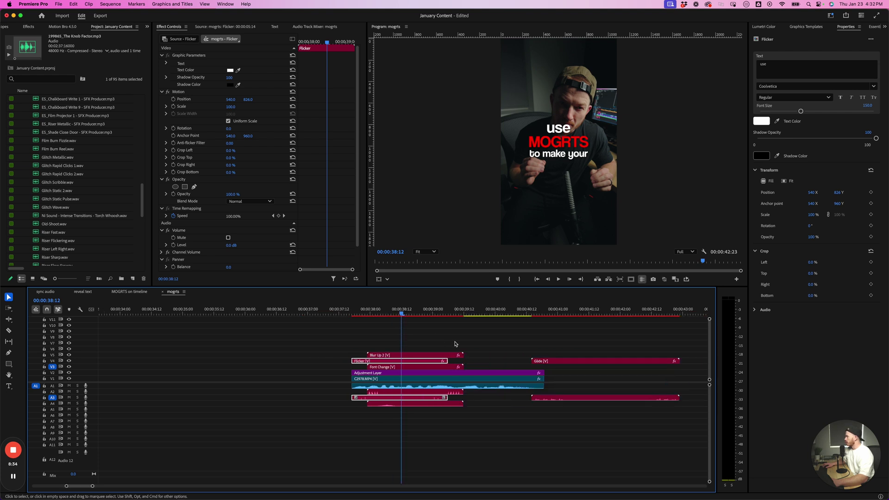
left_click_drag(554, 362, 555, 350)
left_click_drag(569, 401, 472, 352)
key("space")
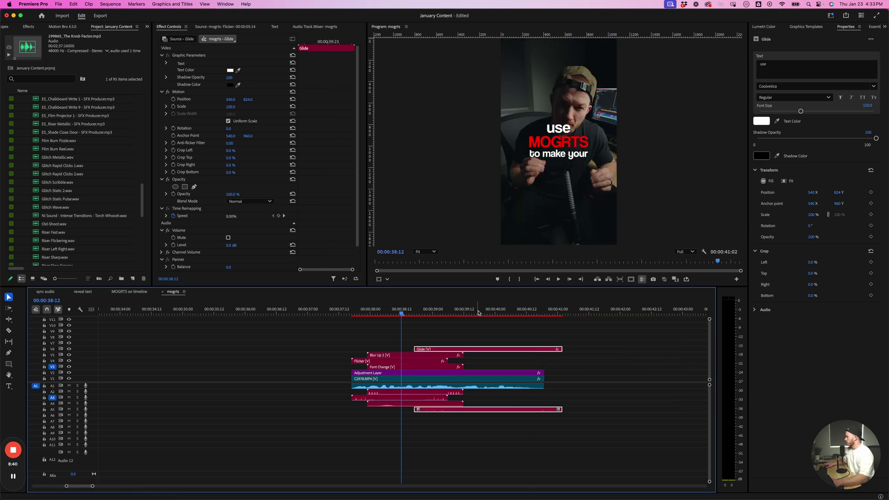
Set the Glide title's text to "professional" in all caps and shift the clip earlier, to just after the Flicker title's start
left_click_drag(792, 65, 744, 67)
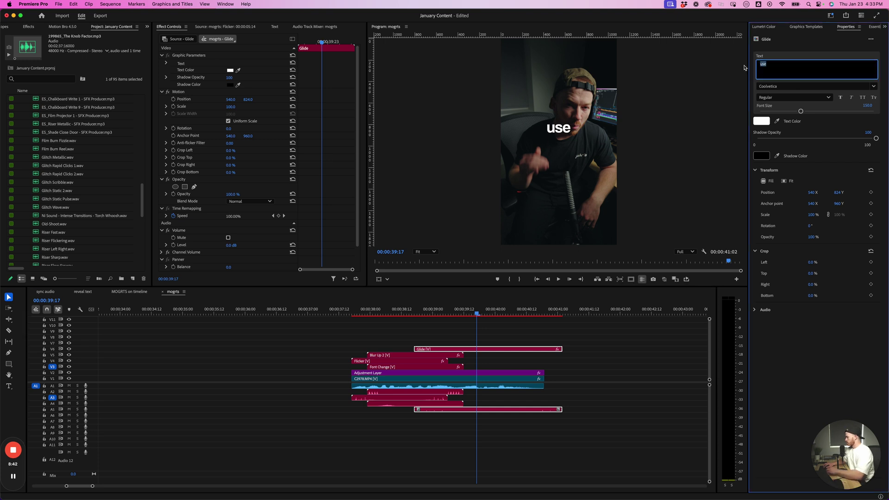
type("professio")
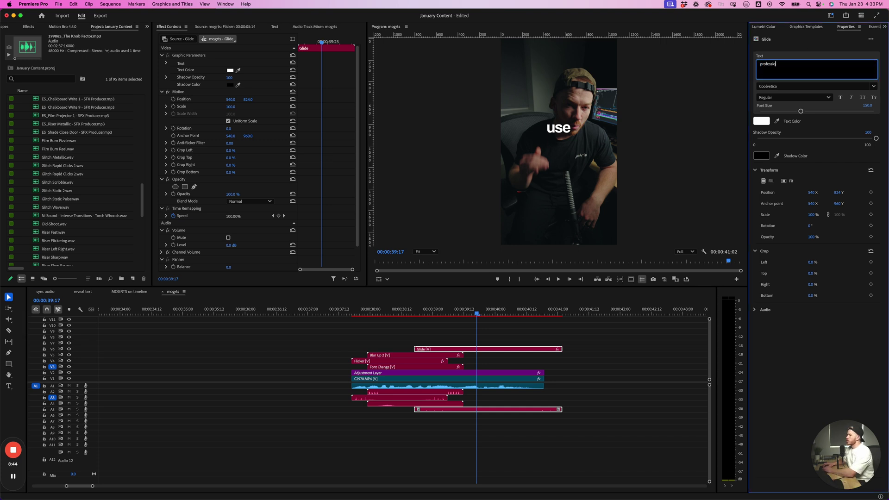
type("nal")
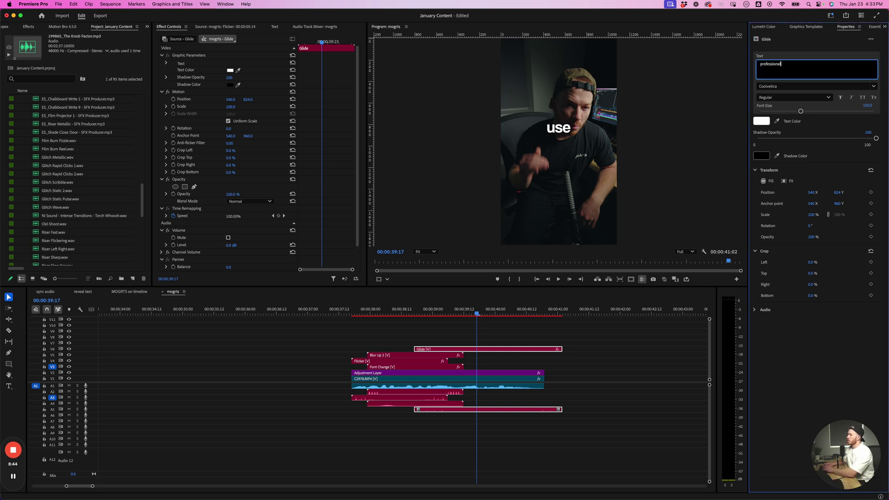
left_click(865, 98)
left_click(404, 311)
left_click_drag(474, 352, 418, 353)
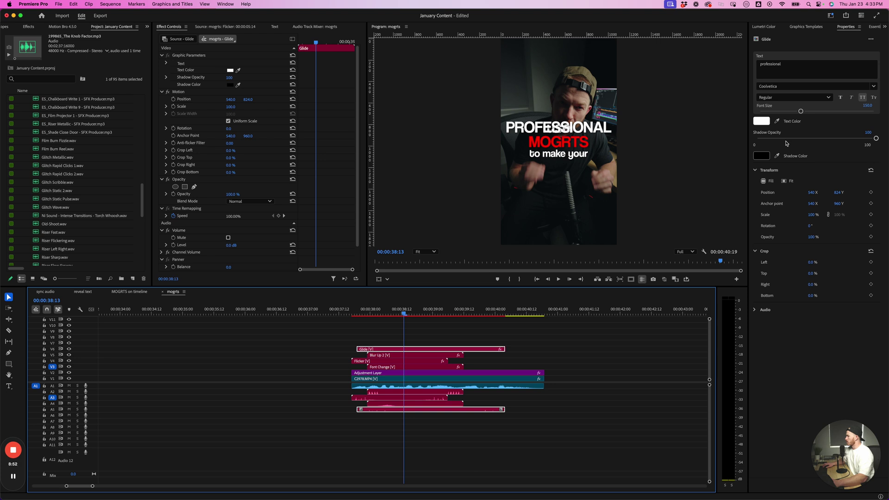
Shrink the PROFESSIONAL title to about the MOGRTS width and place it below "to make your", at a vertical position of about 1150
left_click_drag(800, 113, 784, 112)
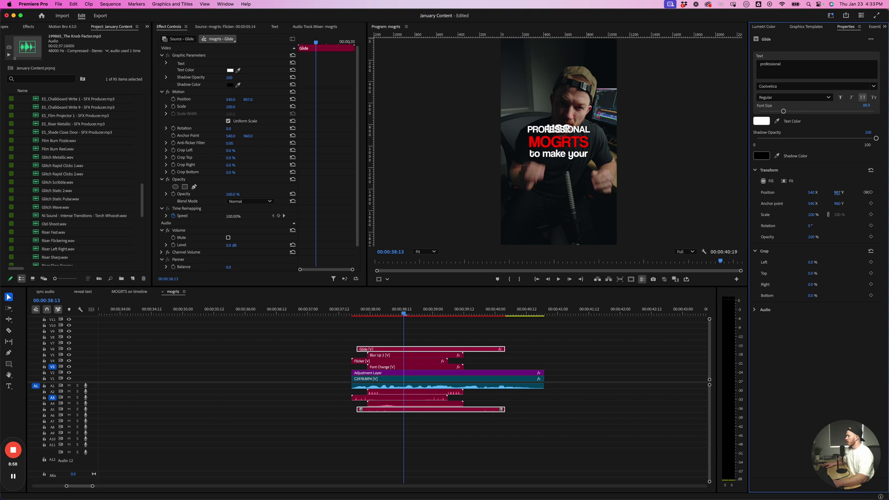
left_click_drag(843, 195, 876, 194)
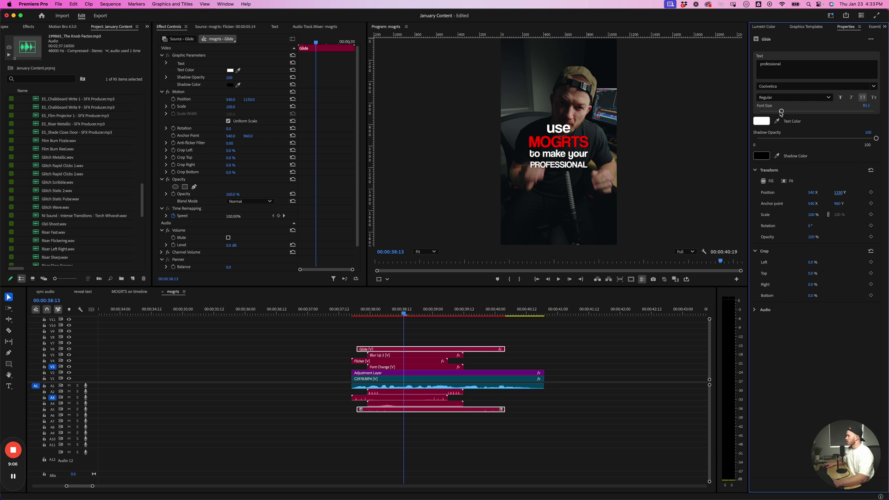
left_click_drag(781, 112, 782, 112)
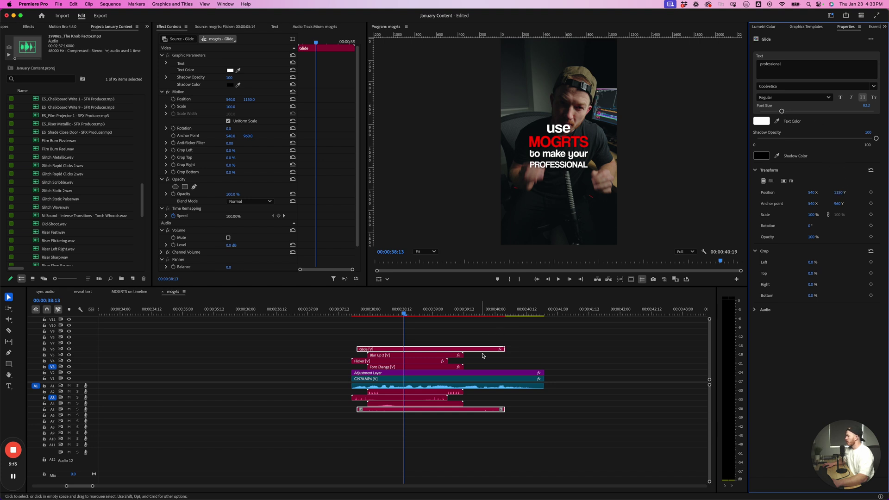
Set the PROFESSIONAL title's text color to red FF0000
left_click(764, 123)
left_click(437, 283)
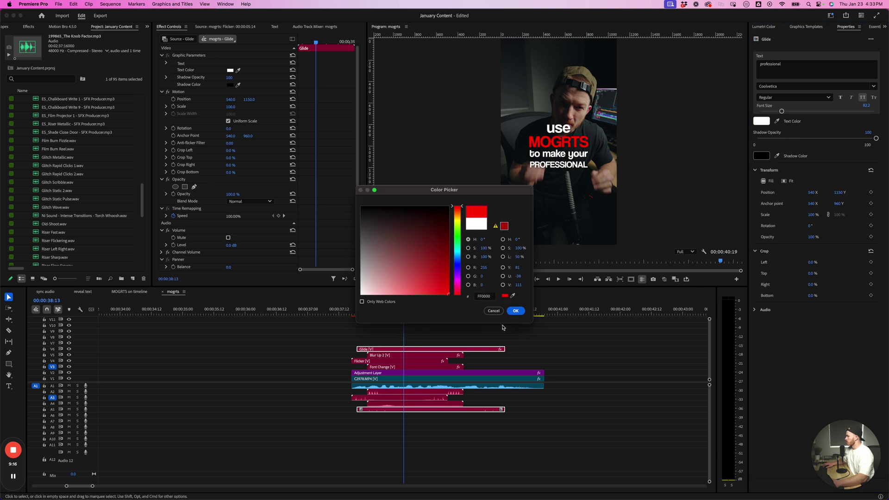
left_click(515, 310)
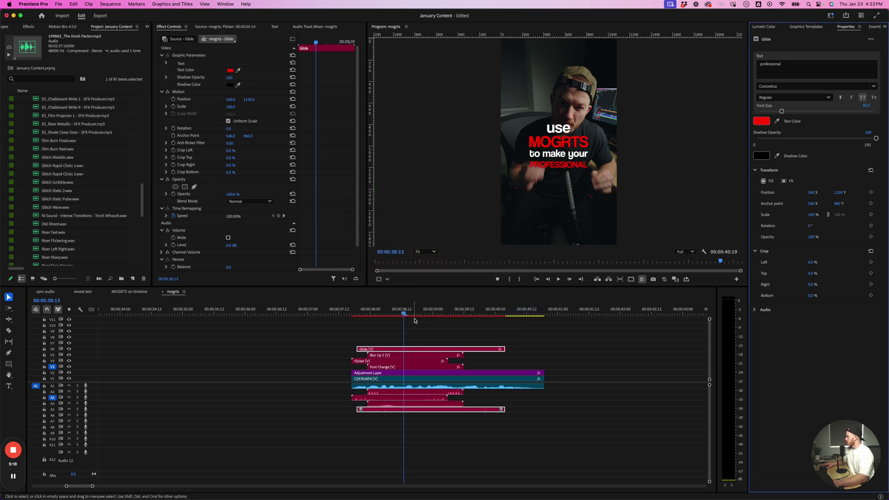
left_click(427, 368)
left_click_drag(804, 128, 803, 128)
key("super+z")
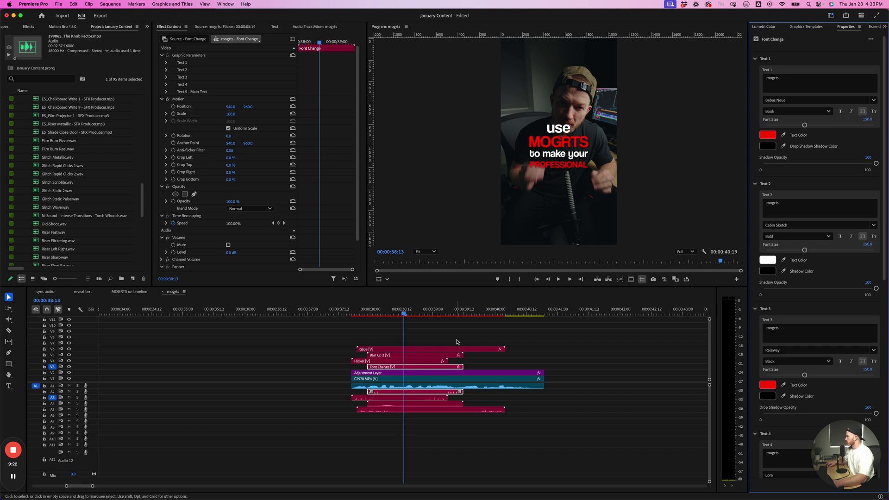
Reduce the Flicker title "use" to a font size of about 100
left_click(419, 361)
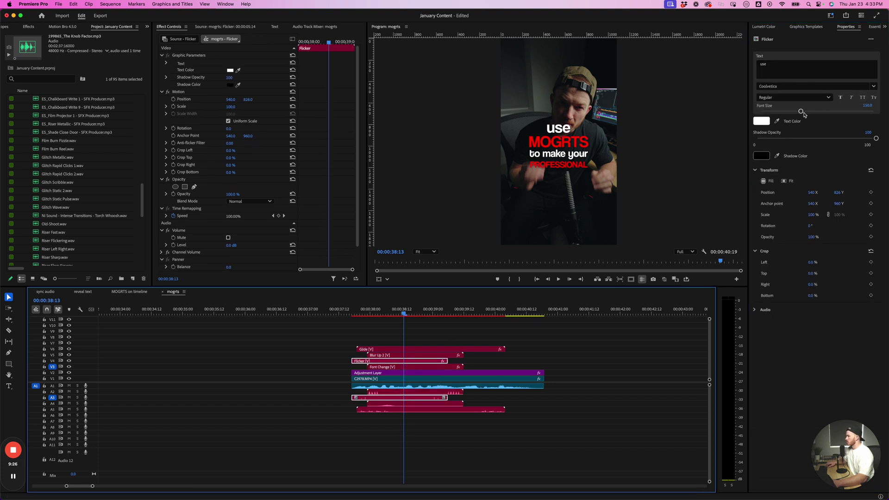
left_click_drag(800, 111, 798, 111)
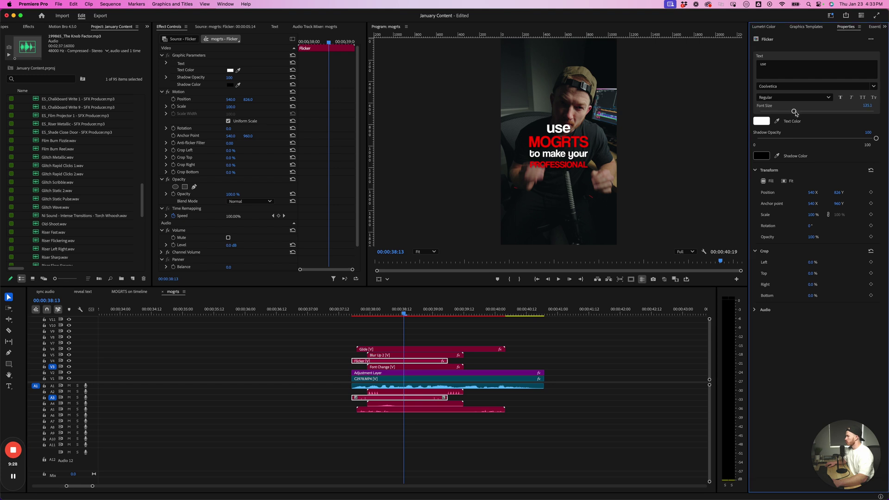
left_click_drag(795, 114, 788, 114)
Scrub and play through the four layered titles to check when each word appears against the speech
left_click(362, 313)
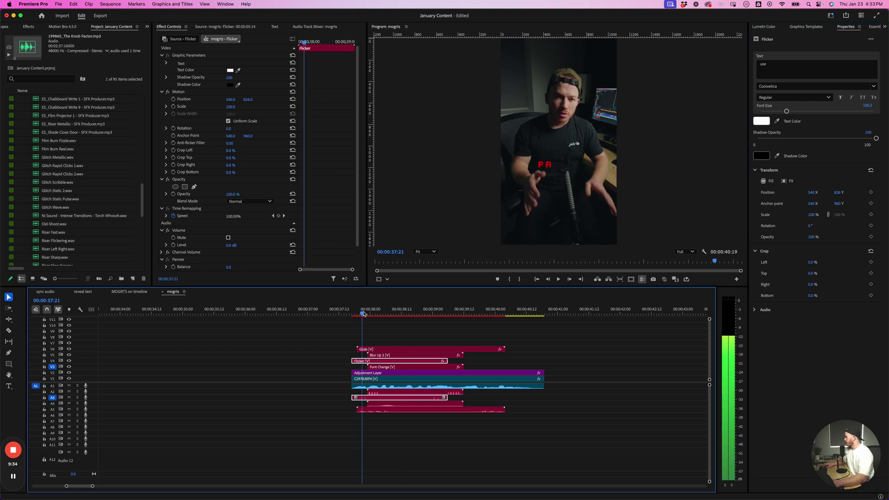
left_click(416, 309)
key("minus")
key("equal")
key("equal")
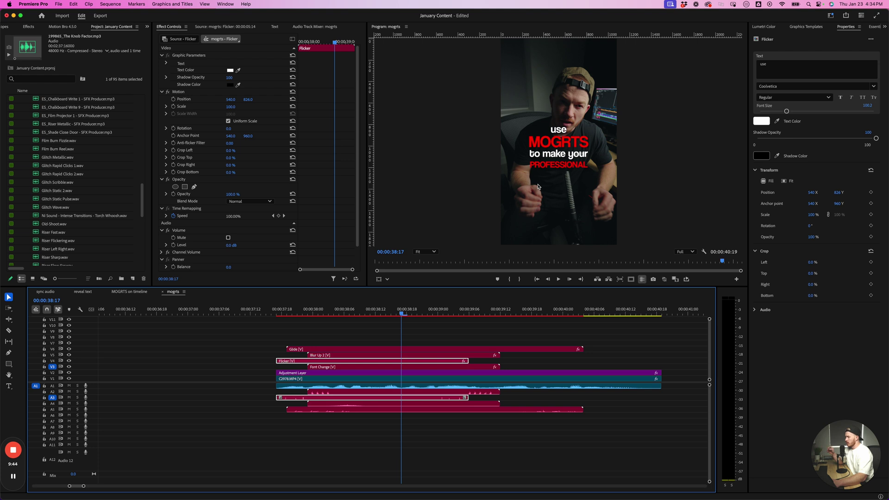
left_click(287, 314)
left_click_drag(313, 313, 328, 313)
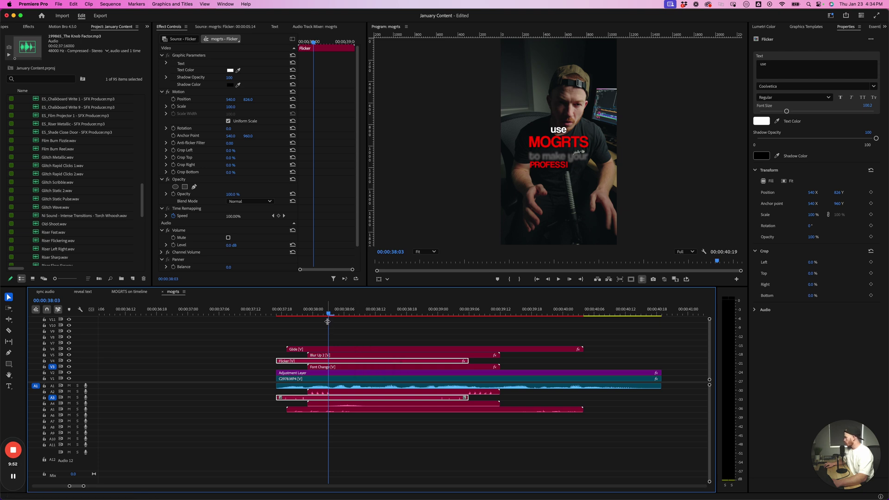
left_click_drag(331, 315, 349, 314)
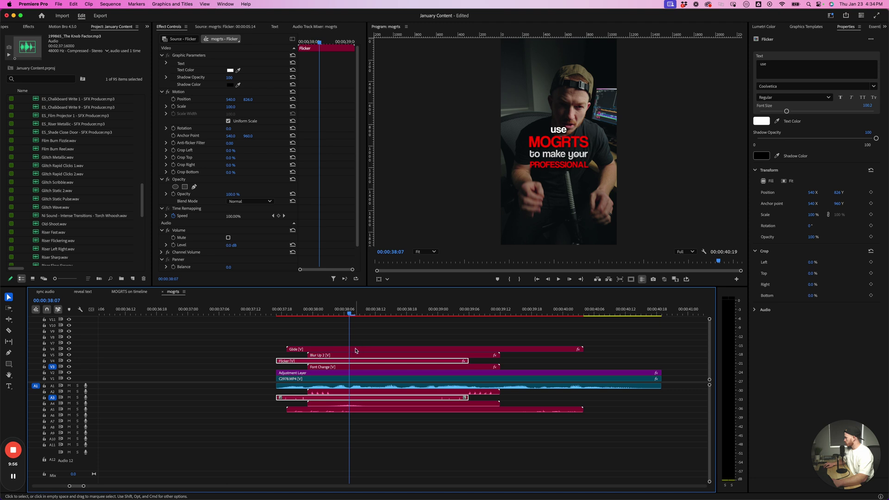
key("space")
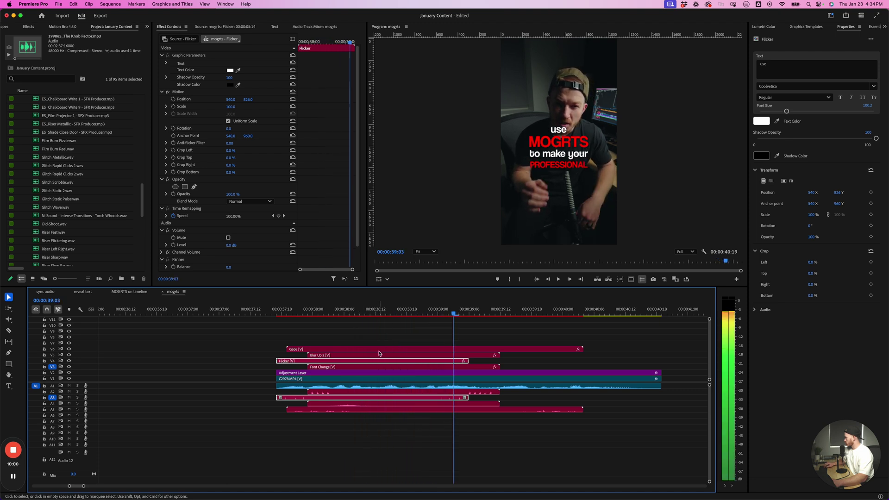
Stagger the titles to match the speech, starting Blur Up 2 at about 00:00:38:13 and Glide at about 00:00:39:10, and play them back
left_click_drag(354, 356, 594, 350)
left_click_drag(480, 313, 344, 319)
left_click(344, 322)
key("minus")
key("space")
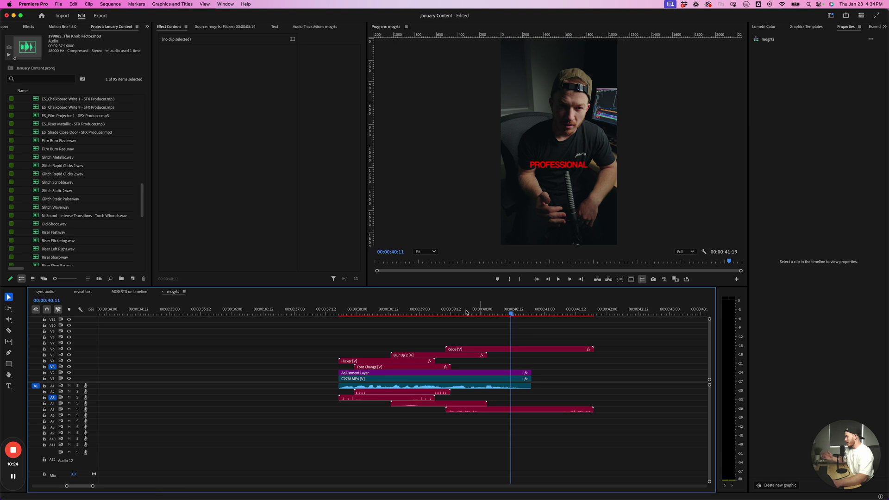
Place the playhead at 00:00:38:09 and select the Font Change title there
left_click(380, 311)
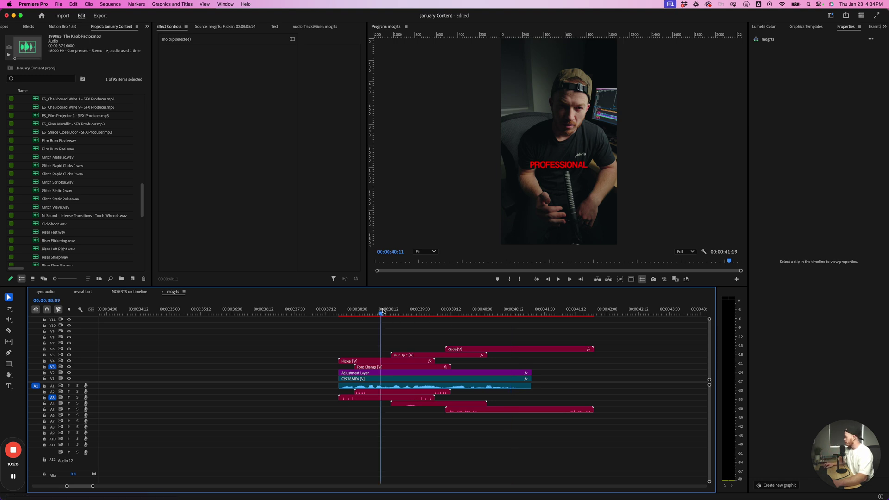
key("equal")
key("minus")
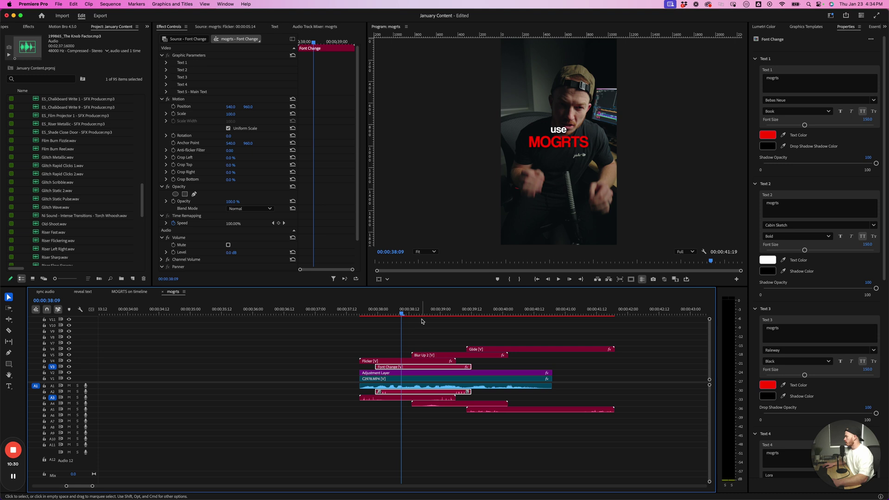
Extend the Flicker title to the clip's end by moving its outro piece there and filling the gap with a frame held at 00:00:38:07
key("Right")
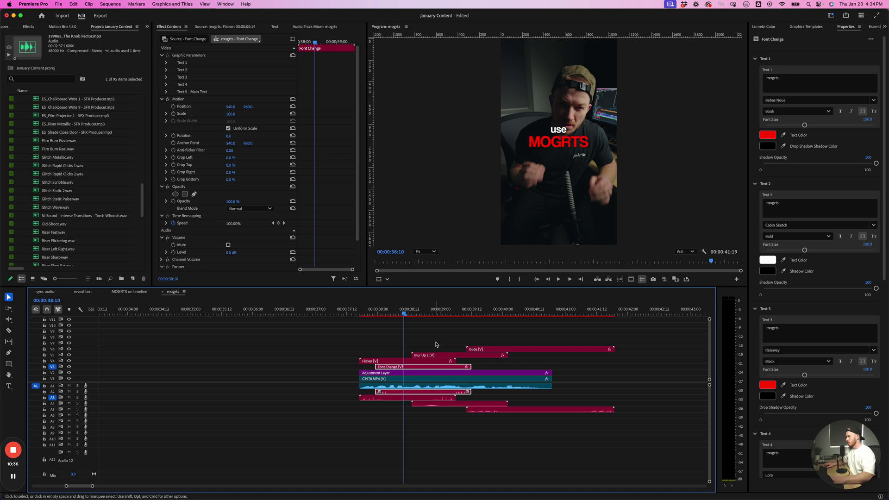
key("Right")
key("Right")
key("=")
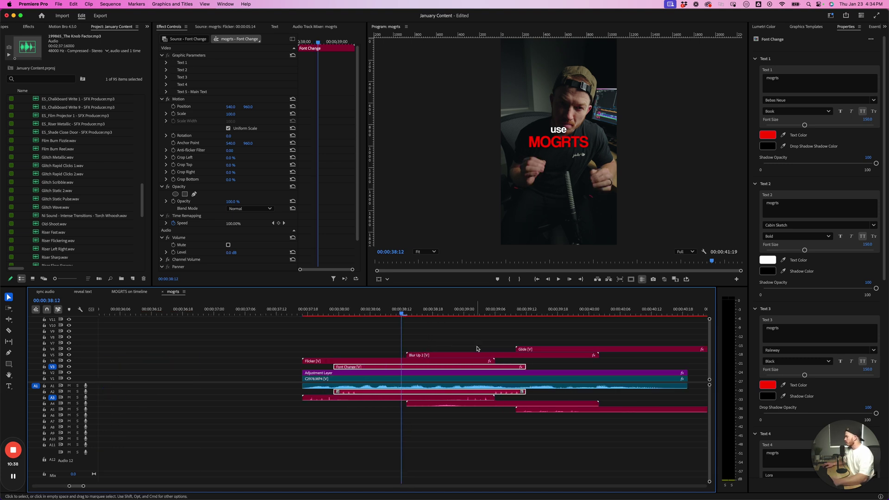
left_click(376, 313)
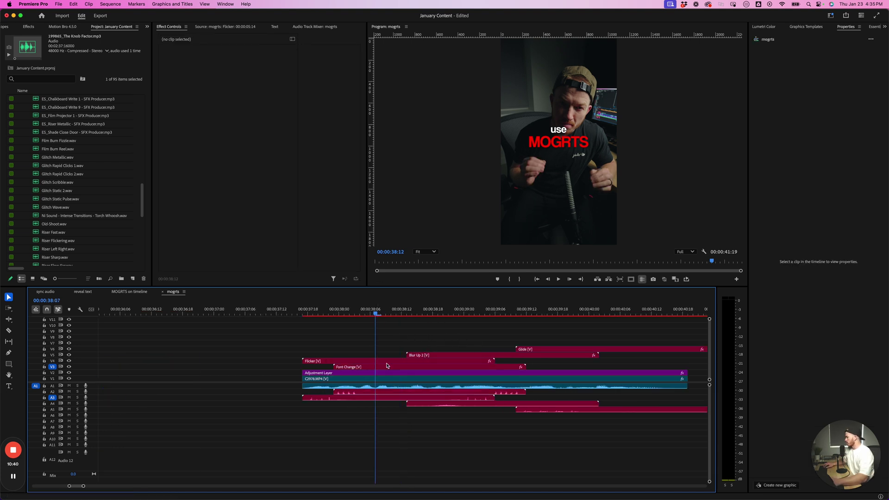
left_click(388, 362)
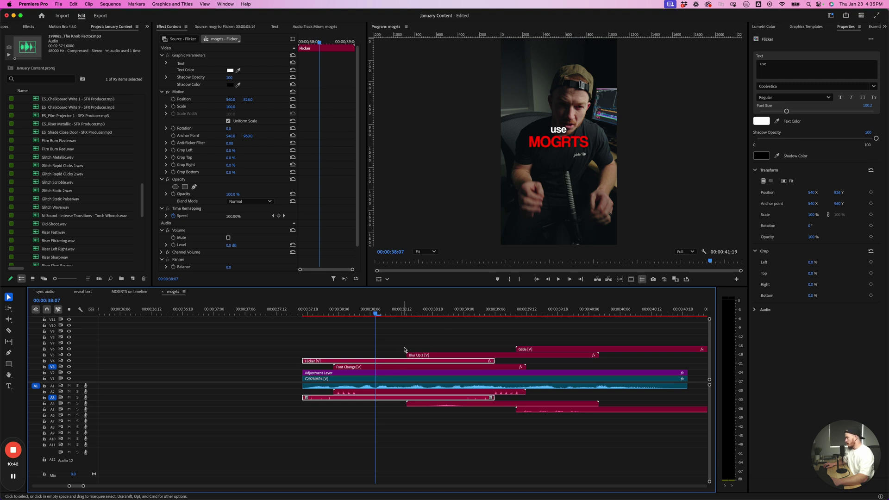
key("c")
left_click(389, 362)
key("v")
left_click(447, 362)
left_click_drag(447, 362, 602, 365)
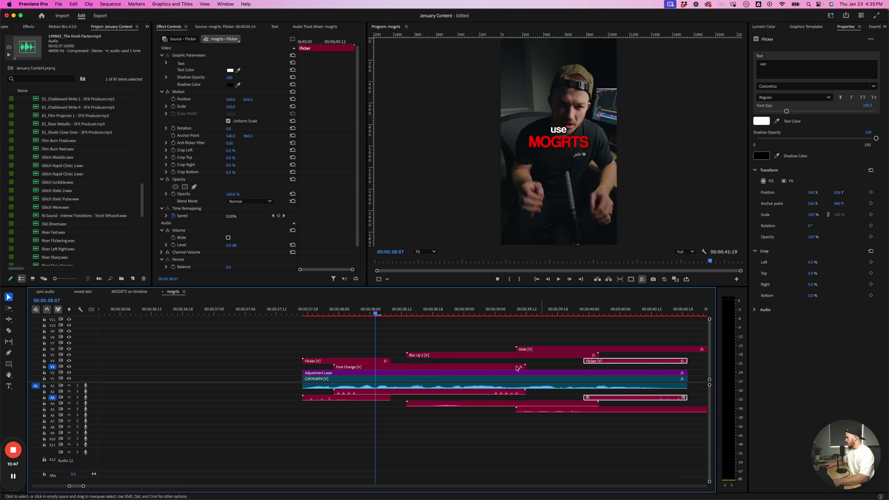
left_click(366, 362)
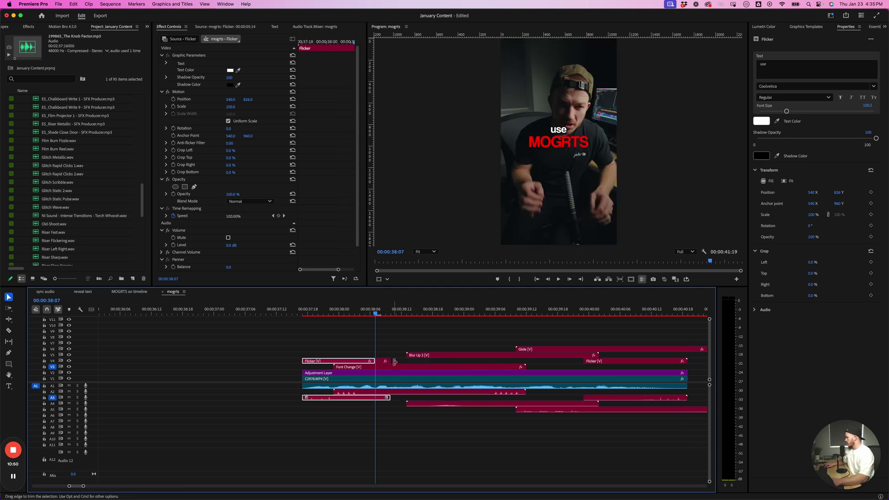
left_click_drag(388, 361, 581, 361)
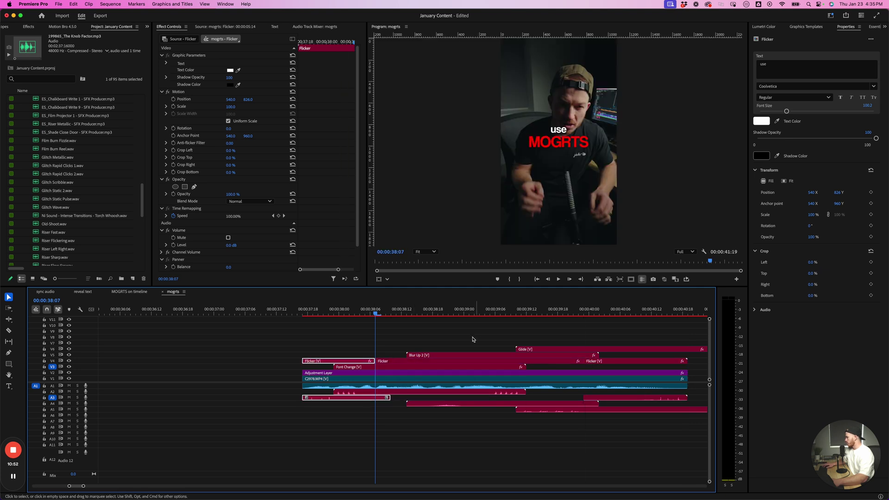
Extend the Font Change title to the clip's end by moving its outro piece there and filling the gap with a frame held at 00:00:38:13
left_click(408, 310)
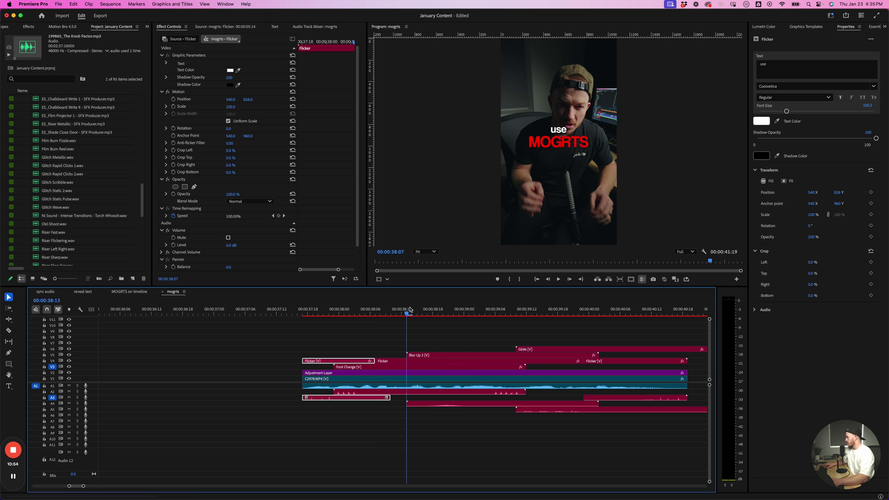
left_click(419, 367)
key("c")
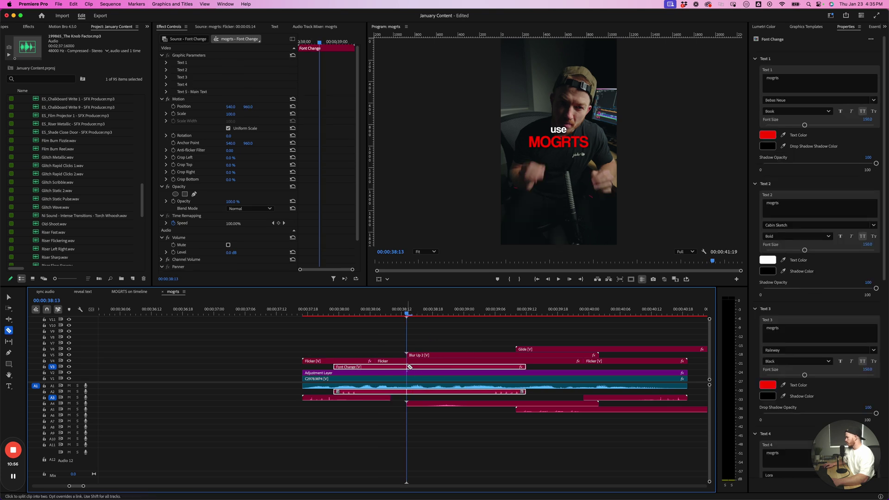
left_click(408, 367)
key("v")
left_click_drag(428, 368, 592, 371)
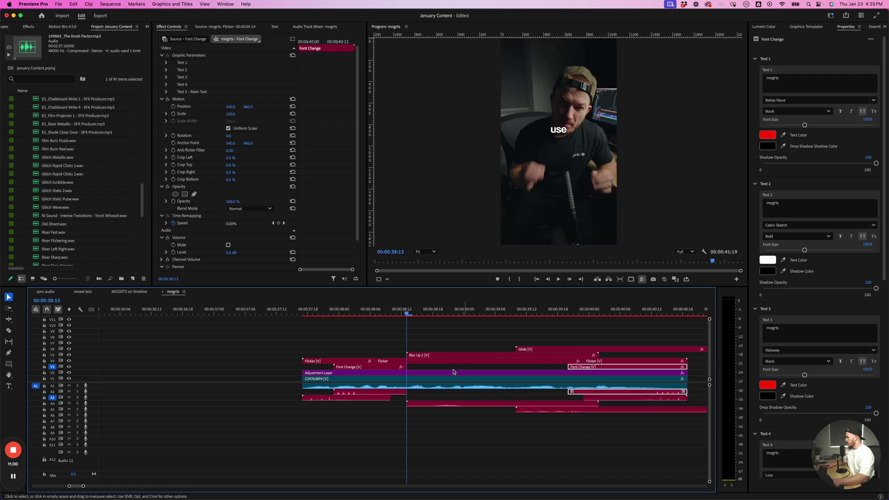
left_click(398, 369)
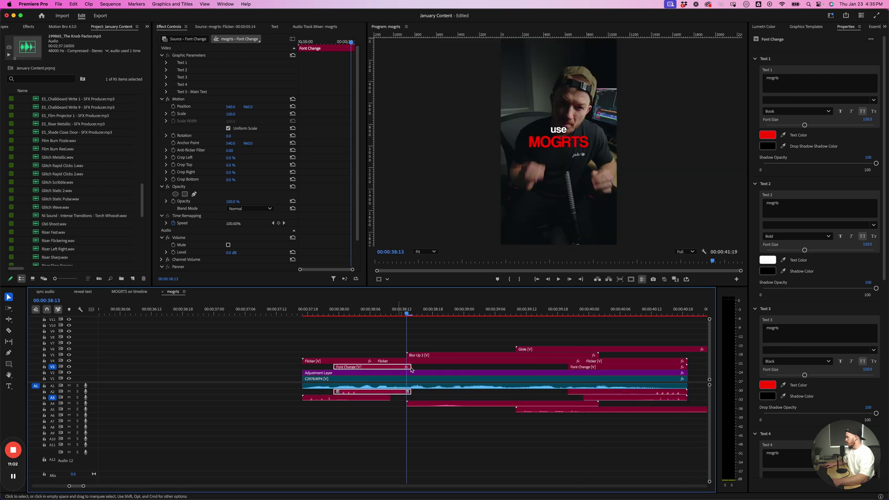
left_click_drag(410, 366, 568, 365)
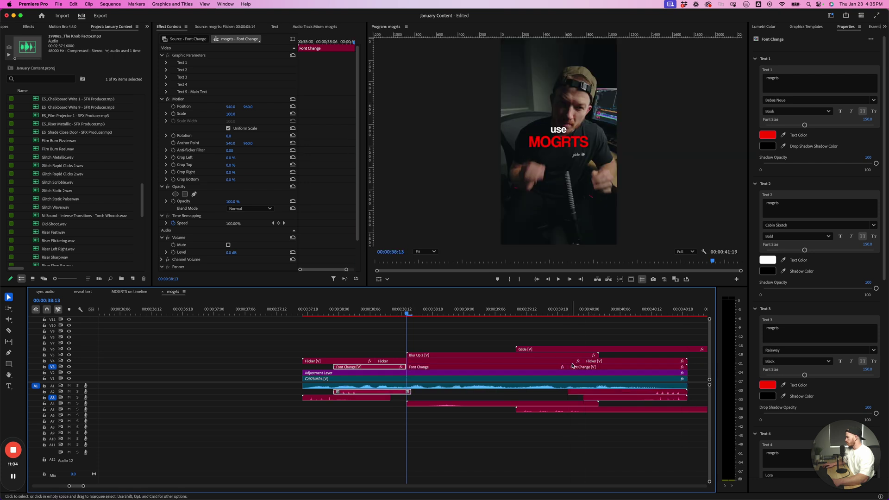
Extend the Blur Up 2 title to the clip's end by moving its outro piece there and filling the gap with a frame held at 00:00:39:05
left_click(429, 311)
left_click(445, 311)
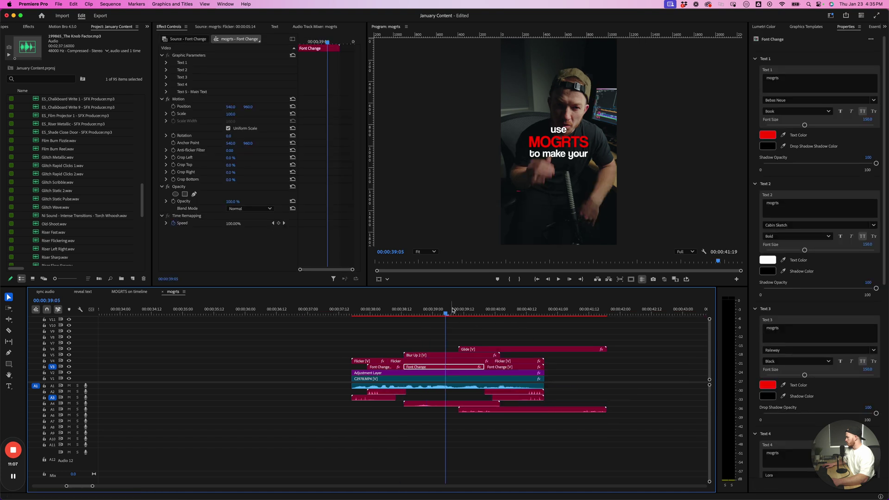
left_click(459, 355)
key("c")
left_click(456, 355)
key("v")
left_click_drag(468, 355, 497, 355)
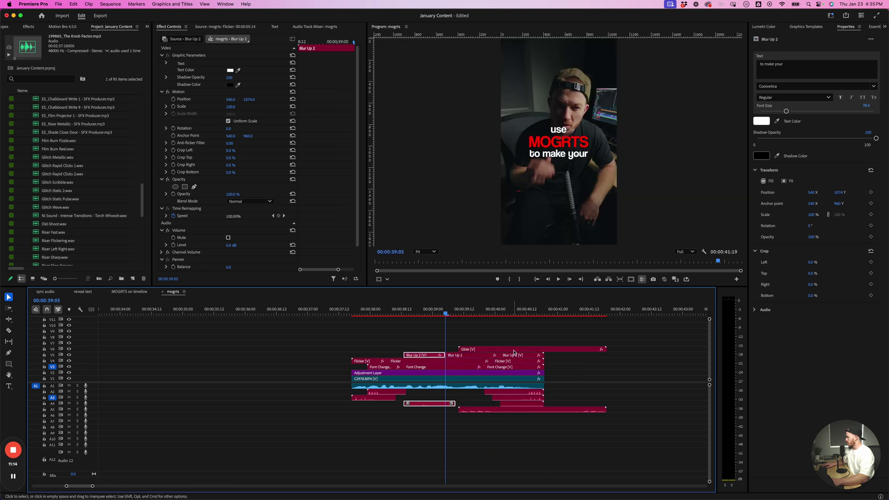
Split the outro piece off the Glide title and place the playhead near the clip's end at 00:00:40:17
left_click(514, 350)
key("Down")
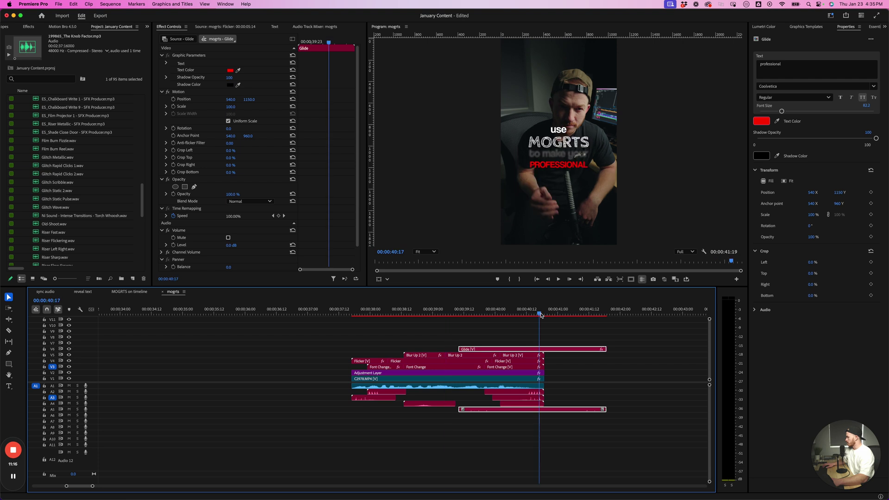
left_click_drag(575, 352, 534, 350)
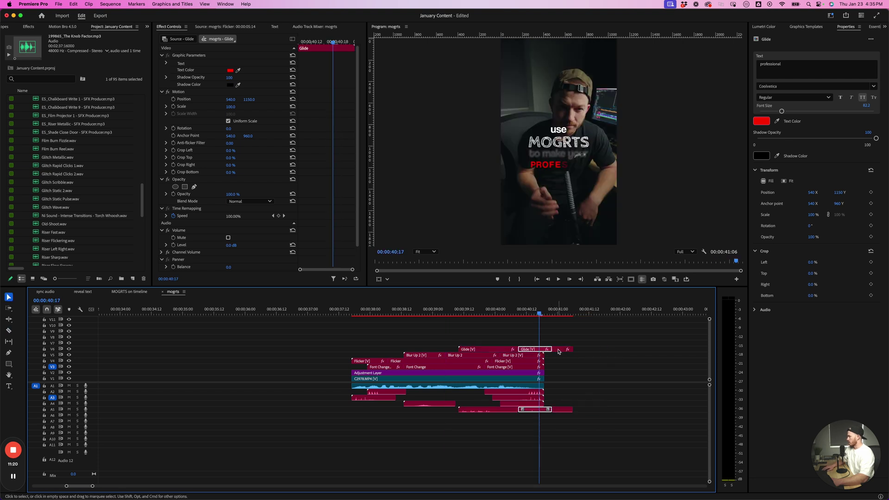
left_click(558, 351)
key("Delete")
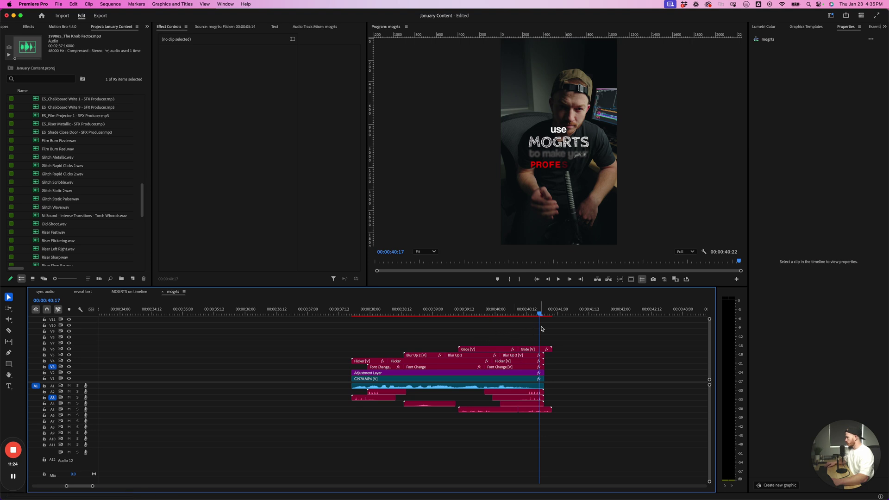
key("super+z")
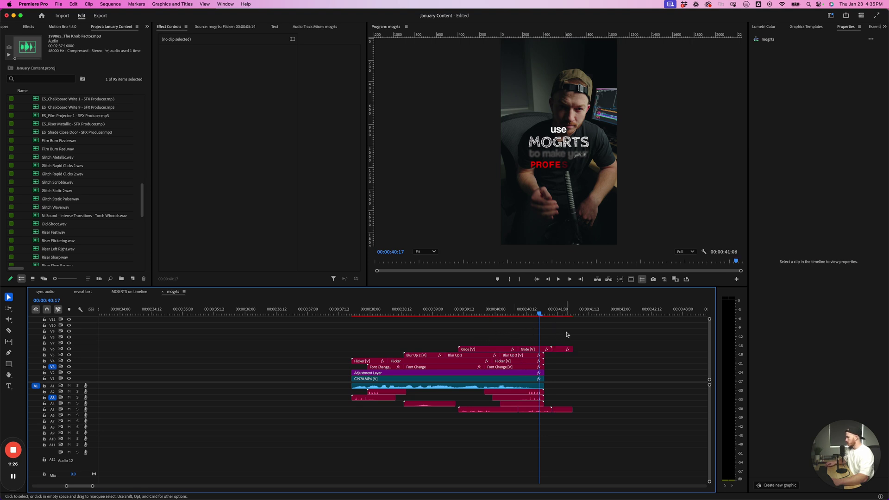
key("super+z")
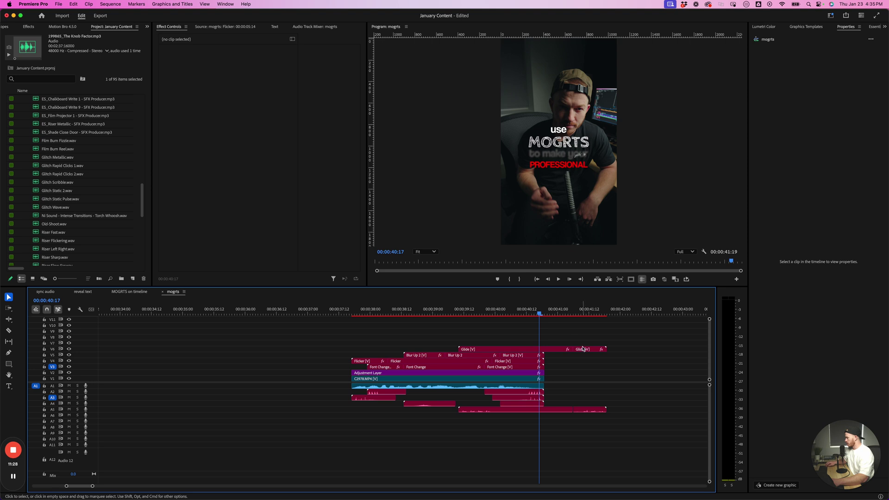
Move the Glide title's outro piece earlier to end at about 00:00:40:23 and delete the leftover piece after it
left_click_drag(587, 350, 536, 351)
left_click(561, 352)
key("Delete")
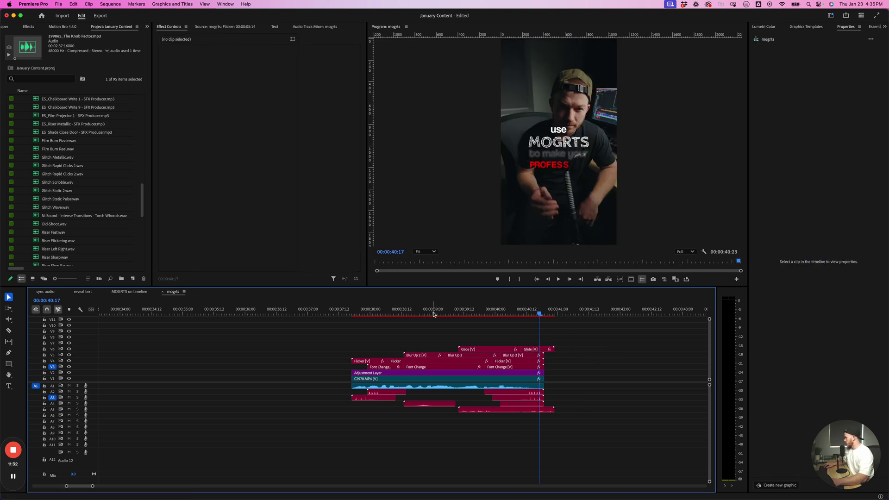
Play the four adjusted titles from the start of the duplicated clip to check their timing
left_click_drag(433, 315, 356, 313)
key("space")
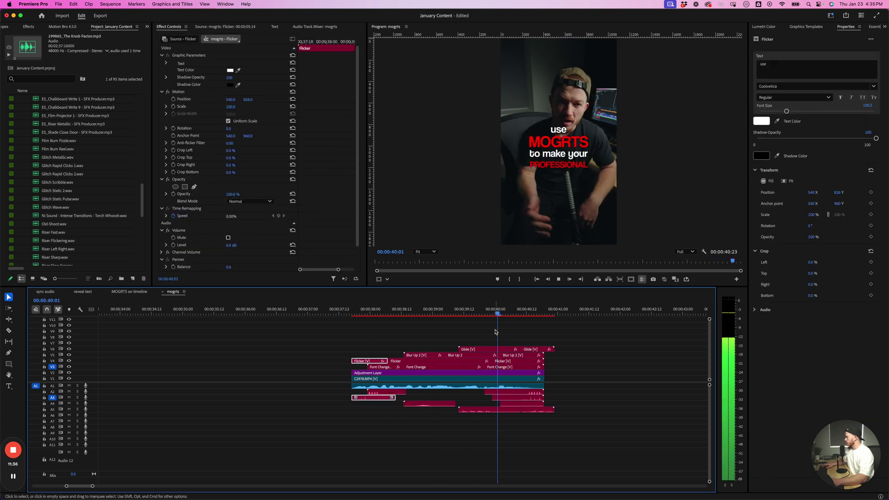
key("space")
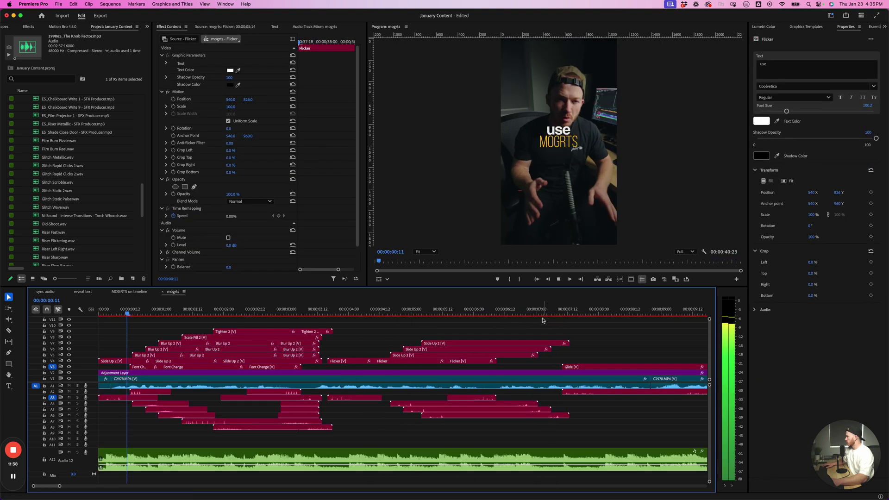
Play the finished opening titles at the start of the sequence up to about 00:00:03:02
key("space")
key("backslash")
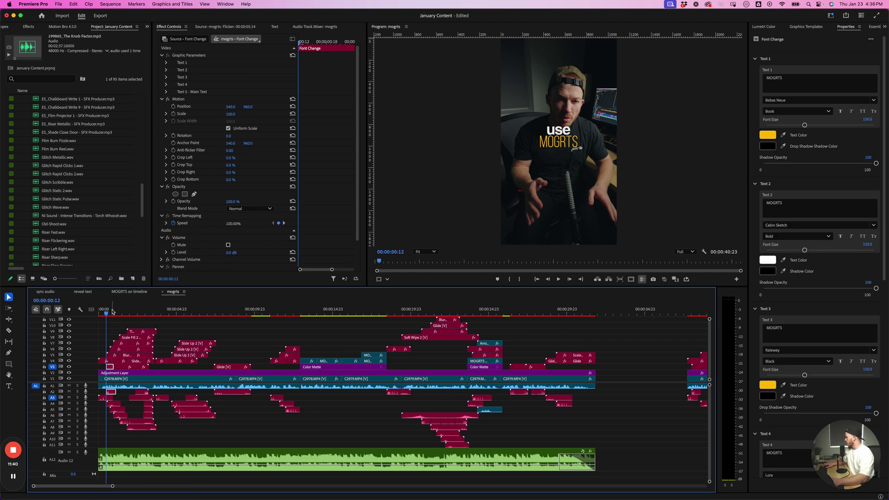
key("space")
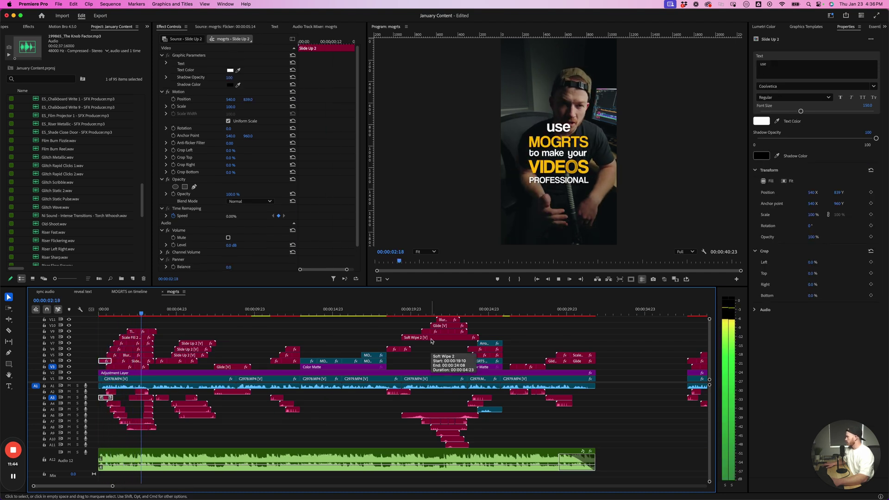
key("space")
left_click(523, 333)
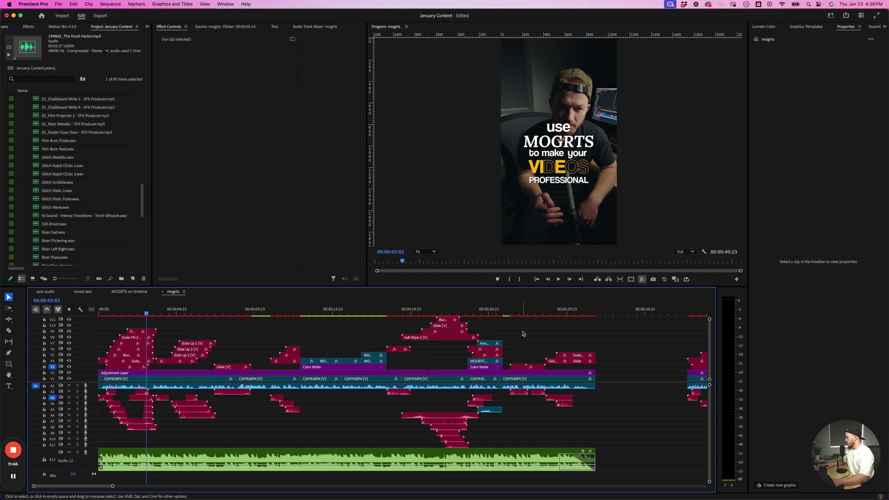
Examine how the opening titles are layered around 00:00:03:02, including the Tighten 2 title "professional"
key("minus")
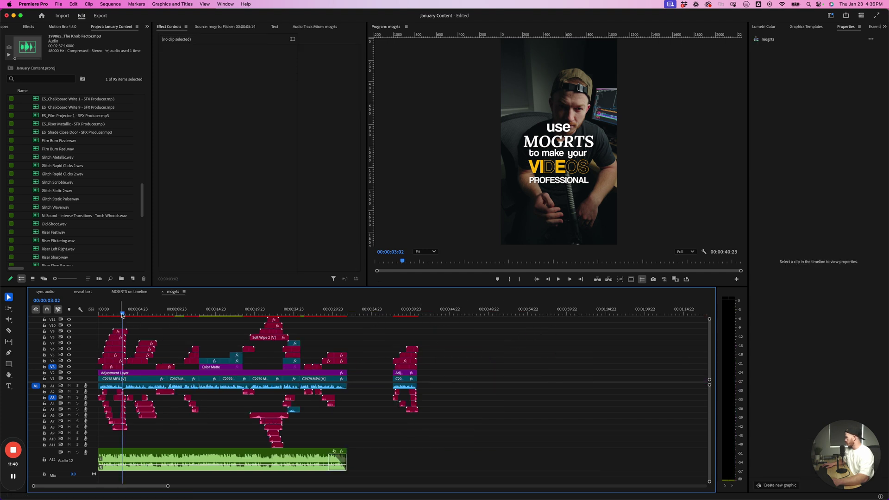
key("equal")
key("equal")
key("equal")
key("equal")
left_click(283, 332)
key("minus")
key("minus")
key("minus")
key("minus")
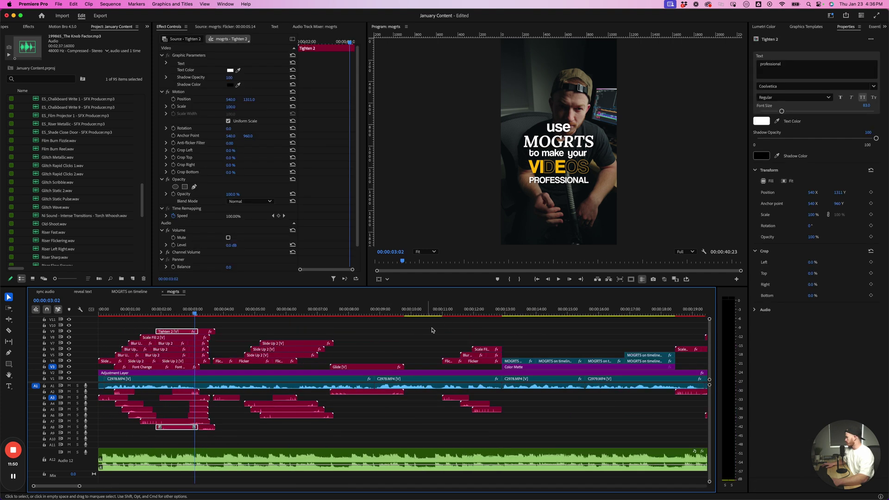
Return to the start of the newly built titles at 00:00:37:17 and play them to their end
left_click(394, 313)
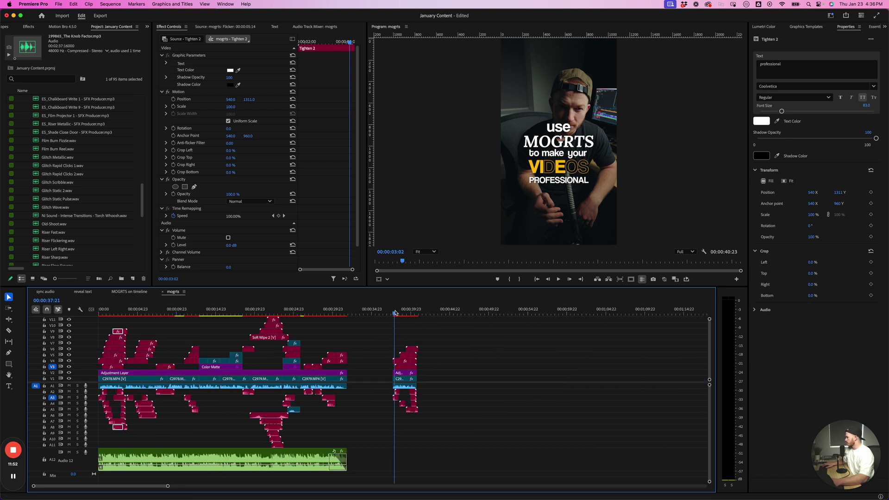
key("equal")
key("equal")
key("equal")
key("minus")
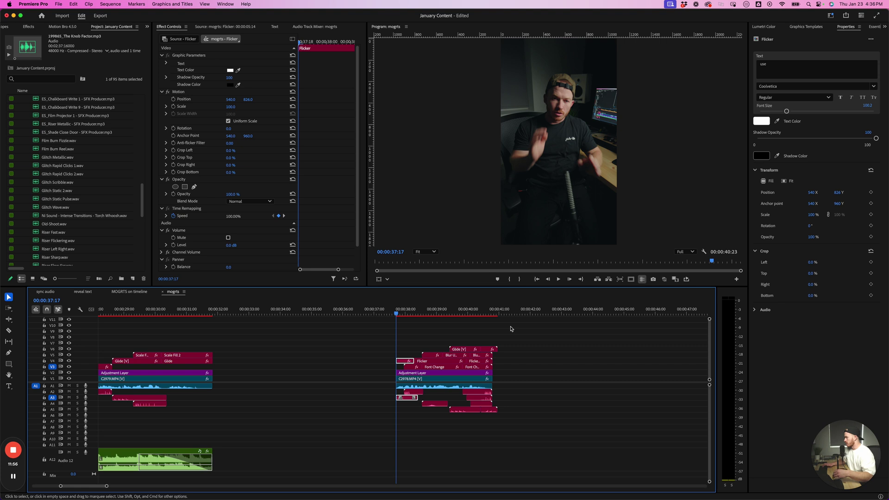
key("space")
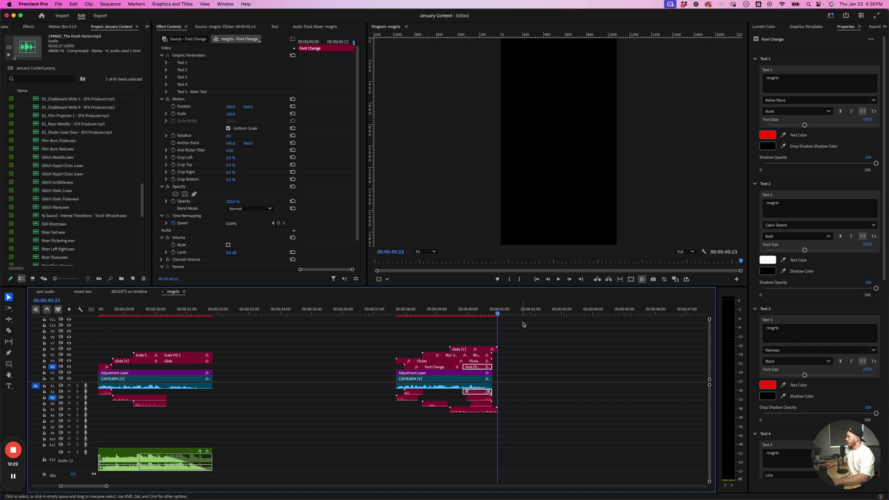
Add a new text layer at 00:00:36:08 in the gap before the duplicated clip and centre it in the frame
left_click(504, 313)
left_click(354, 314)
key("=")
key("super+t")
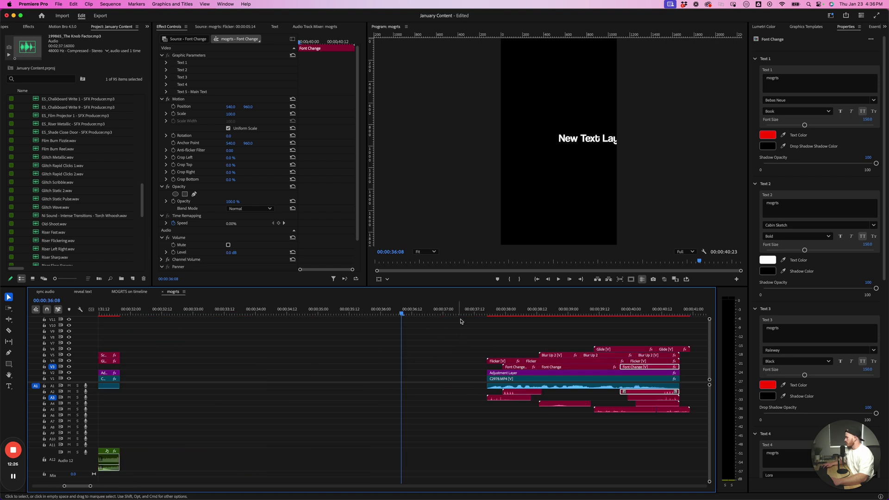
left_click_drag(571, 138, 569, 139)
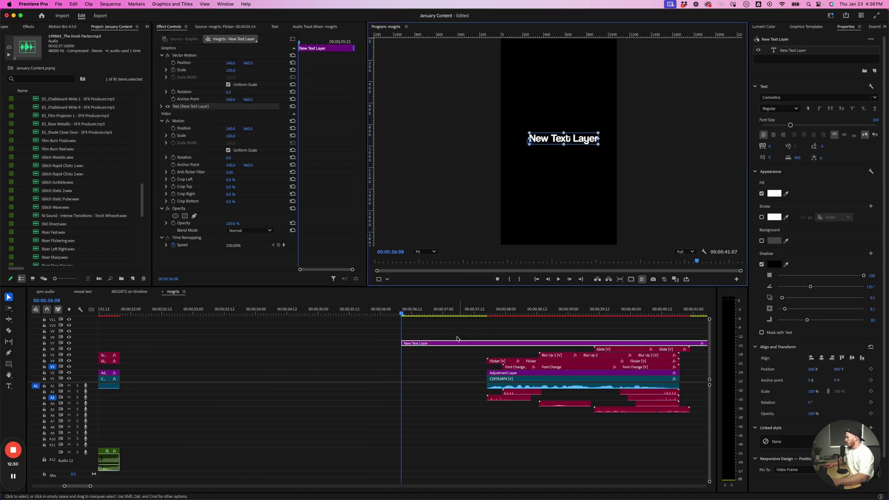
Set a starting Vector Motion position keyframe on the new text layer at 00:00:36:12
left_click(414, 313)
left_click_drag(415, 313, 412, 313)
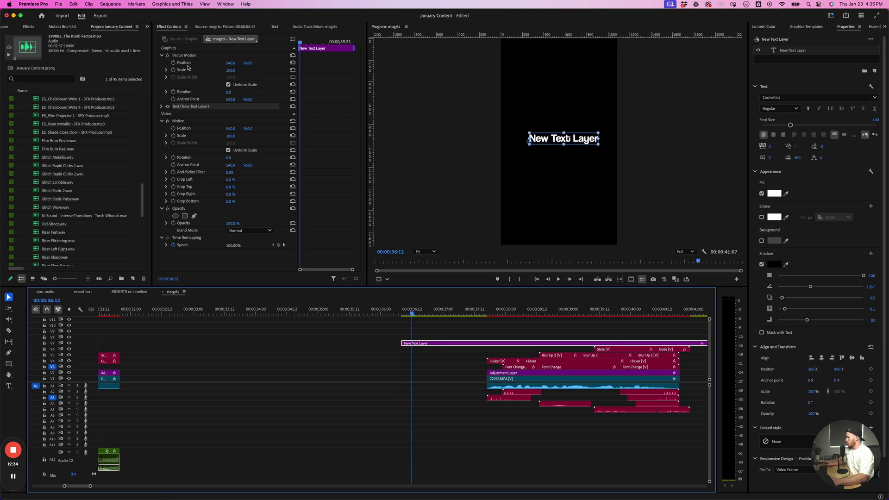
left_click(173, 62)
Add a second Vector Motion position keyframe at 00:00:37:02, raising the text layer to a vertical position of about 868
key("Right")
key("Right")
key("Right")
key("Right")
key("Right")
key("Right")
key("Right")
key("Right")
key("Right")
key("Right")
key("Right")
key("Right")
key("Right")
key("Right")
key("Right")
key("Right")
key("Right")
key("Right")
key("Right")
key("Right")
left_click_drag(248, 63, 209, 63)
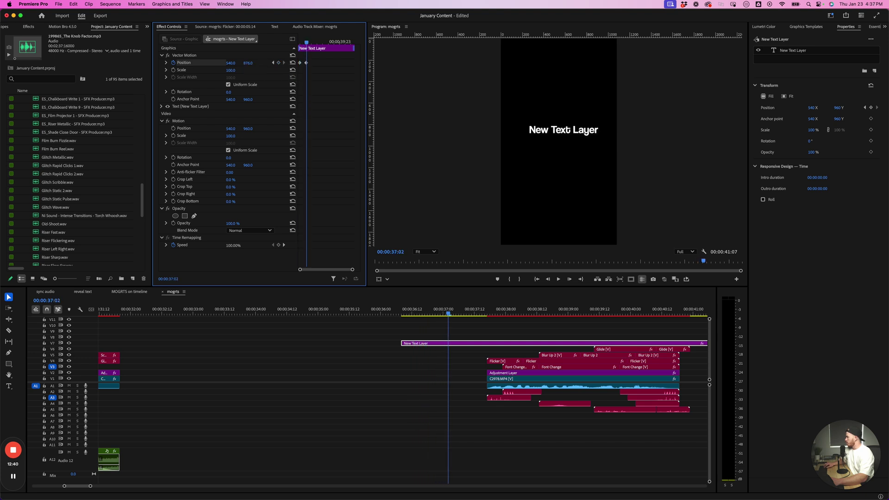
Play the text layer's position animation from its beginning to check the upward movement
left_click_drag(306, 42, 294, 45)
key("space")
key("space")
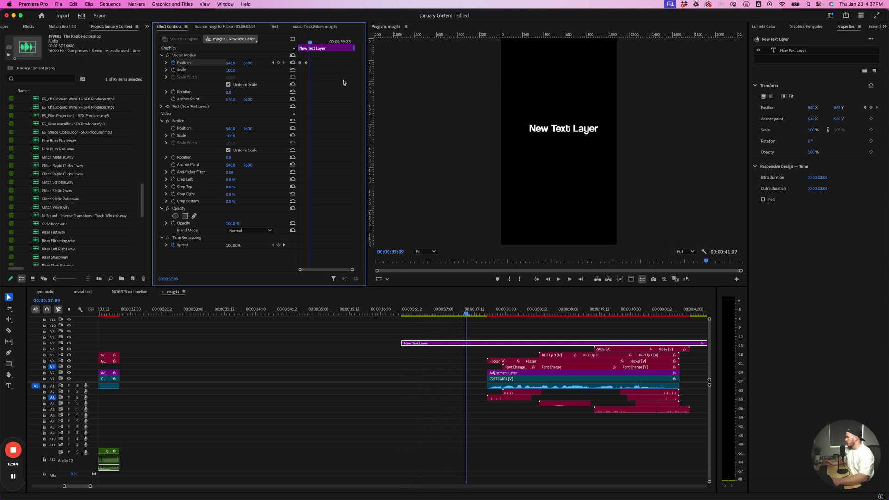
Apply Bezier temporal interpolation to the text layer's Vector Motion position keyframes
key("Up")
key("space")
key("space")
right_click(304, 66)
mouse_move(352, 129)
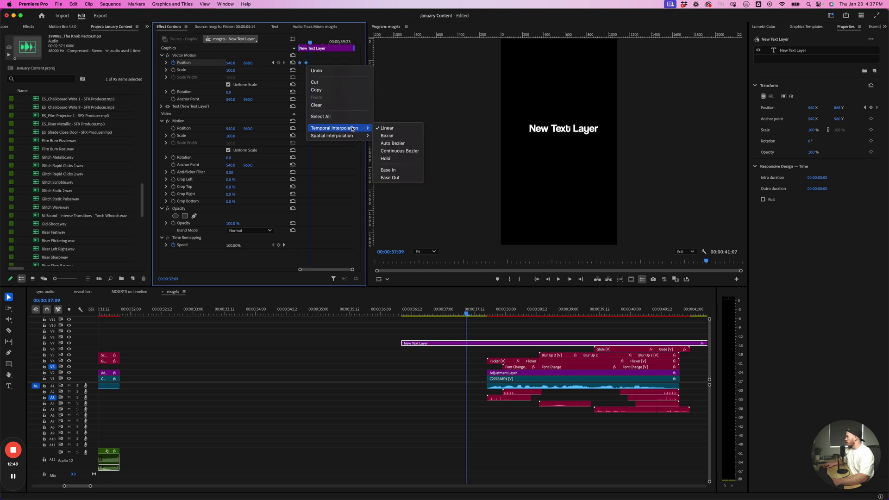
left_click(396, 136)
Reshape the Position velocity curve by pulling the second keyframe's handle toward the first, and scrub through the move
left_click(165, 62)
scroll(303, 82, "up", 5)
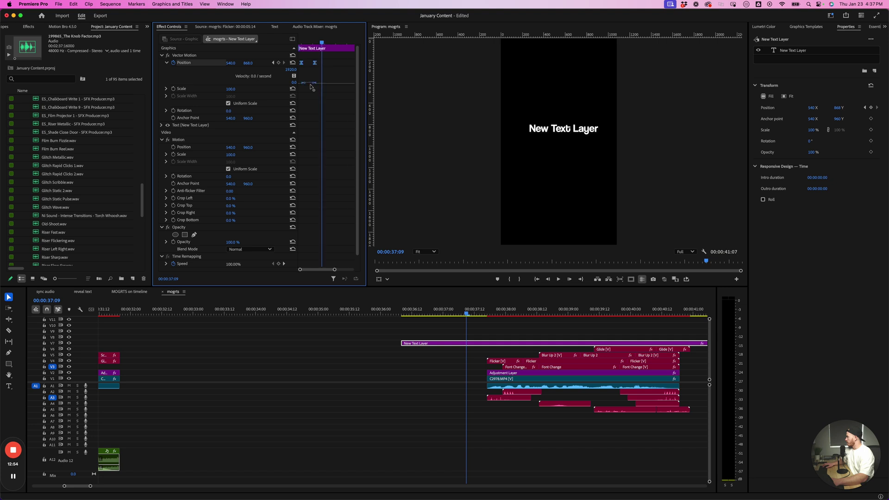
left_click_drag(313, 83, 307, 85)
left_click_drag(439, 313, 466, 312)
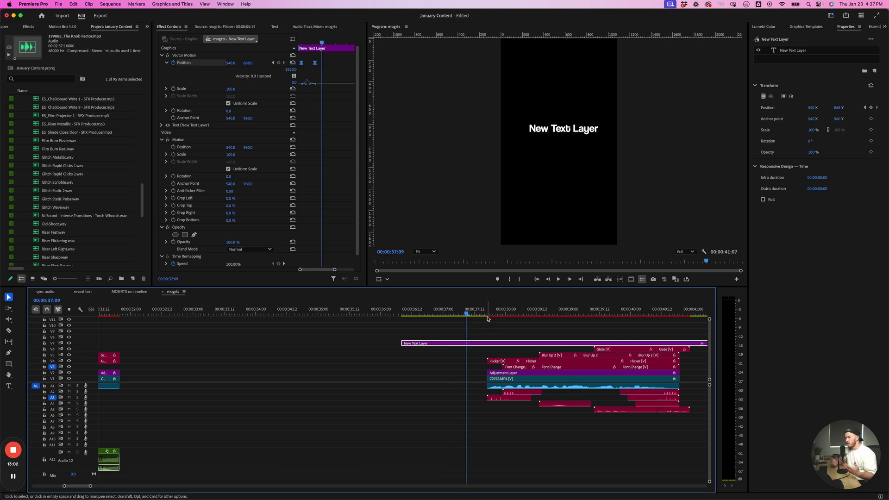
Delete the manually keyframed text layer above the duplicated clip
left_click(524, 337)
key("minus")
left_click(522, 343)
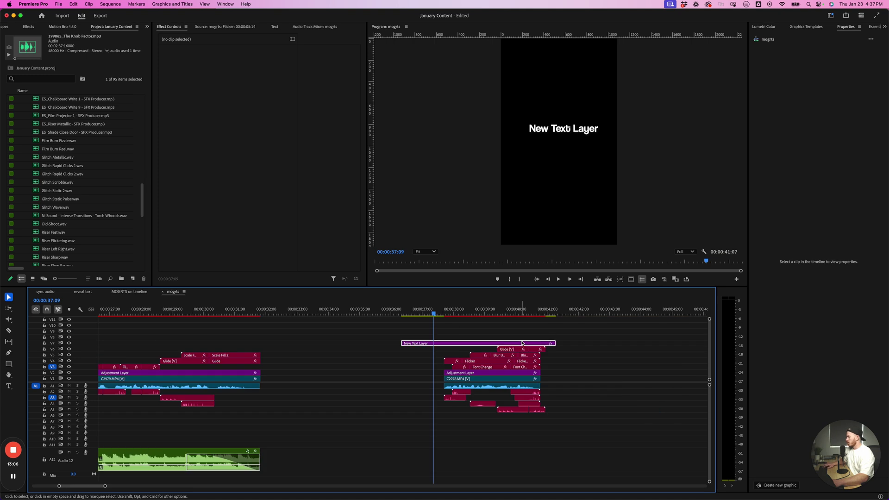
key("Delete")
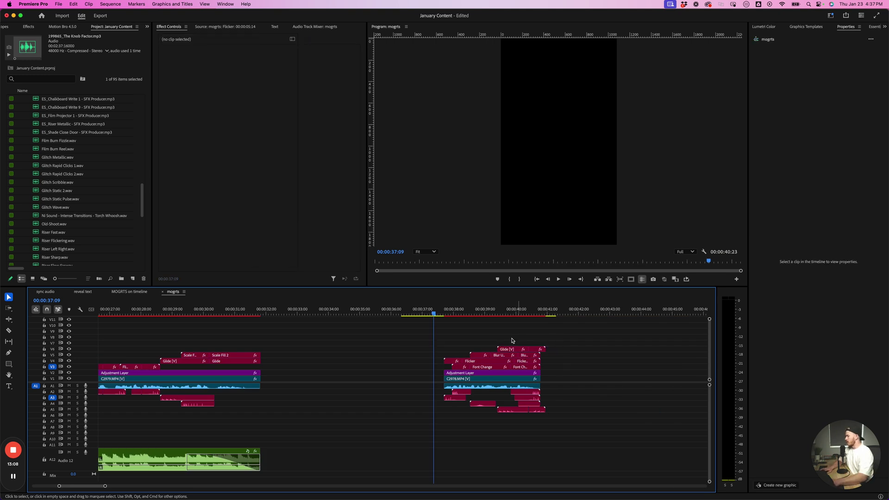
Review the duplicated clip and its MOGRT layers from 00:00:37:16, viewing the title frame at 00:00:39:23
left_click(444, 313)
key("equal")
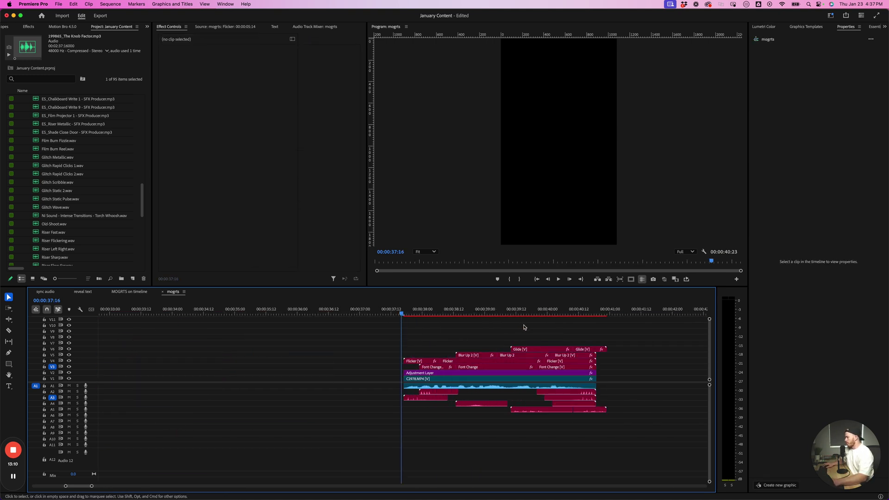
scroll(524, 327, "right", 3)
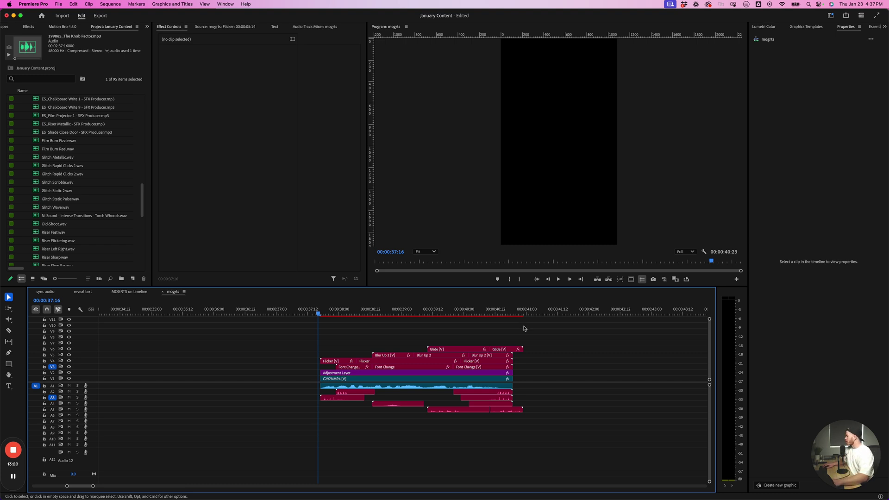
scroll(525, 331, "left", 3)
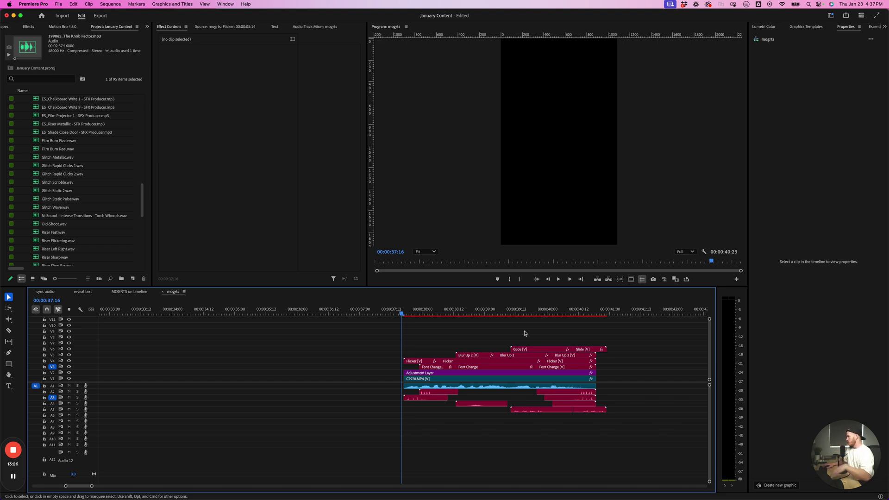
left_click(544, 315)
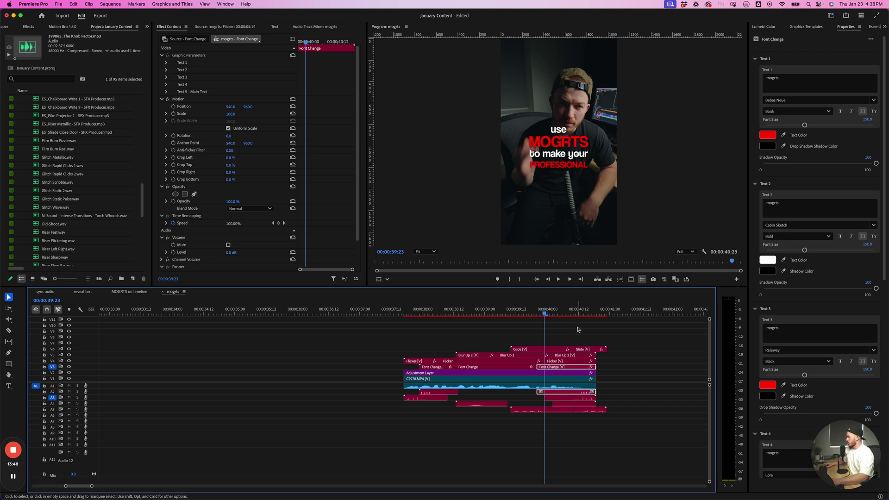
left_click(578, 330)
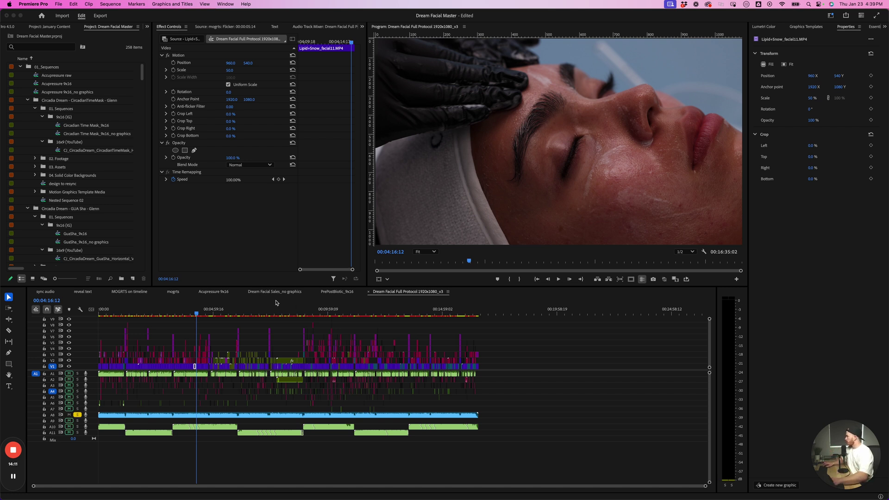
In the Dream Facial Master project, survey the Dream Facial Full Protocol sequence at 00:16:31:13 and at 00:00:23:15
left_click(113, 315)
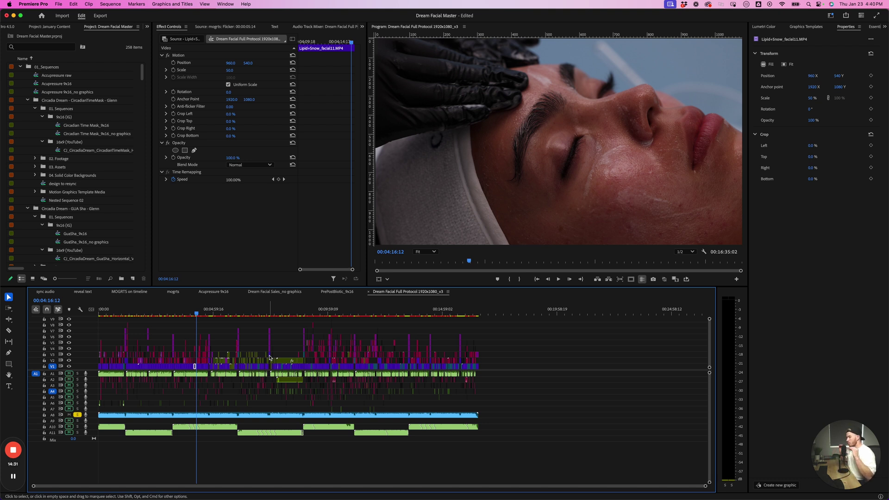
left_click(477, 314)
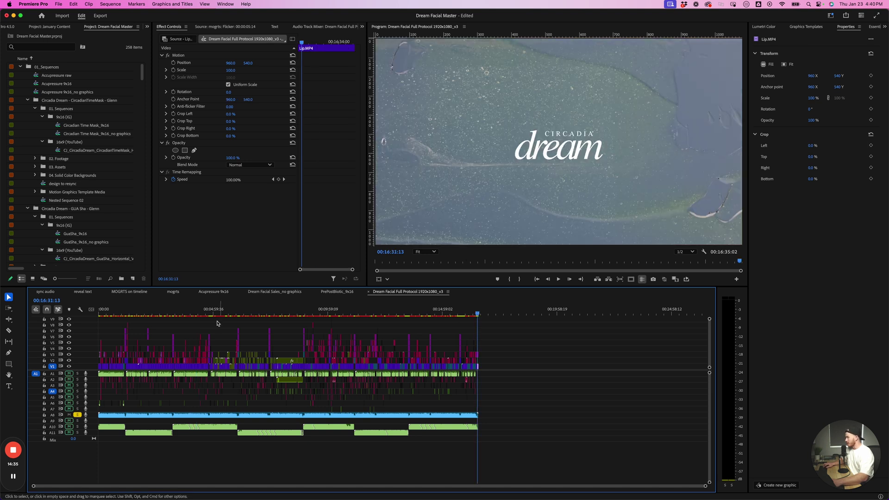
left_click(108, 311)
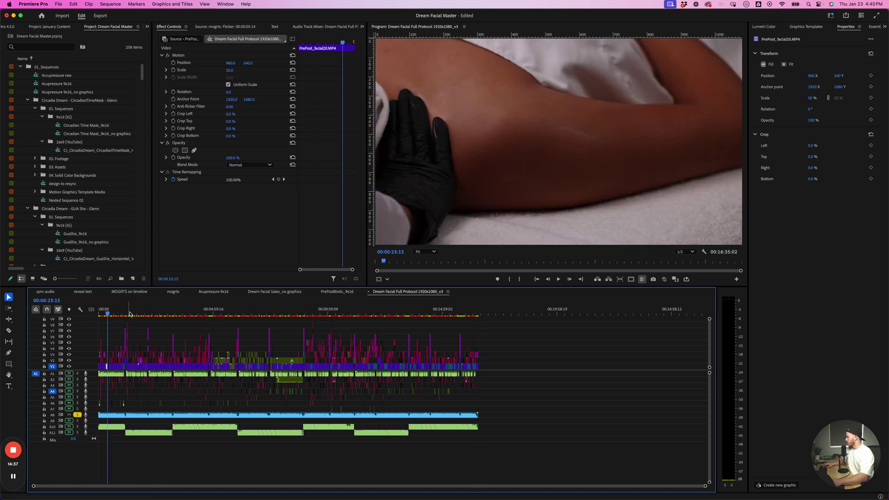
key("equal")
key("equal")
key("equal")
key("equal")
key("equal")
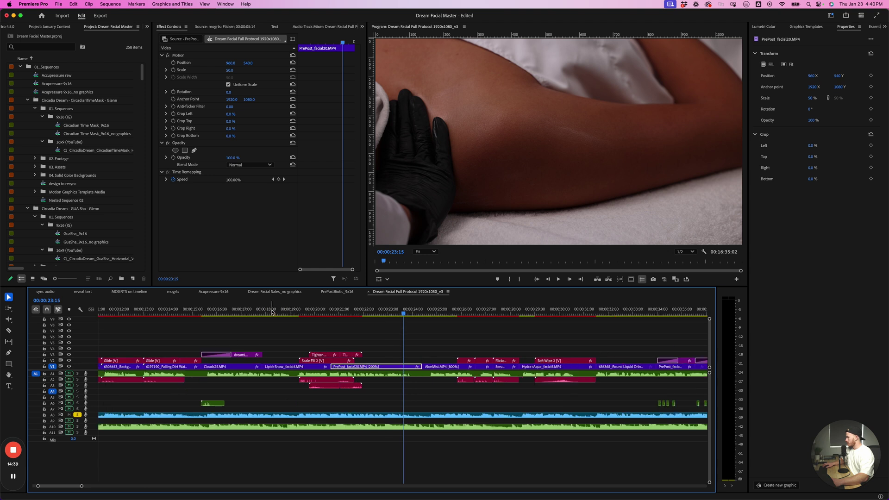
Play the stacked Slide Down 2 titles and the Glide titles after them from 00:00:05:22
left_click(180, 313)
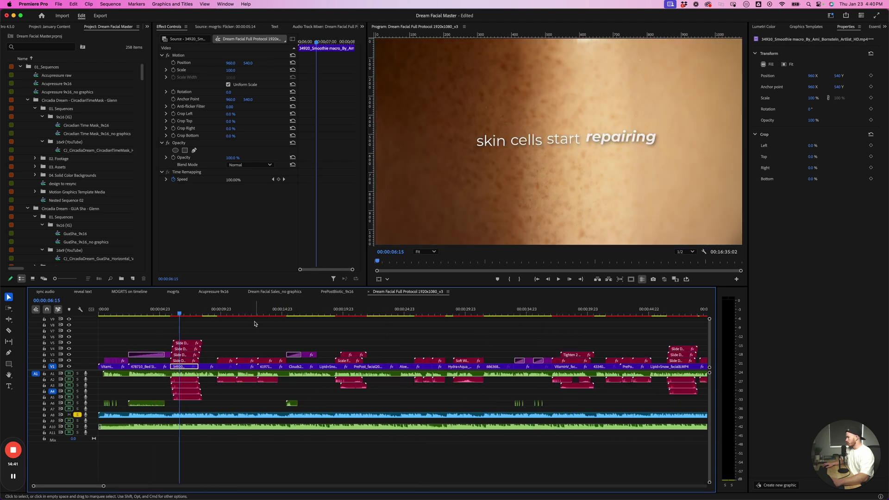
key("equal")
key("equal")
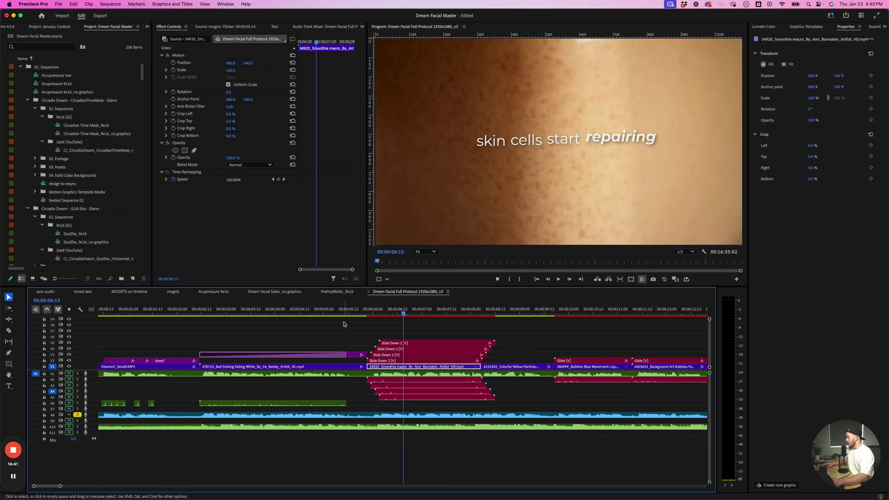
left_click(369, 313)
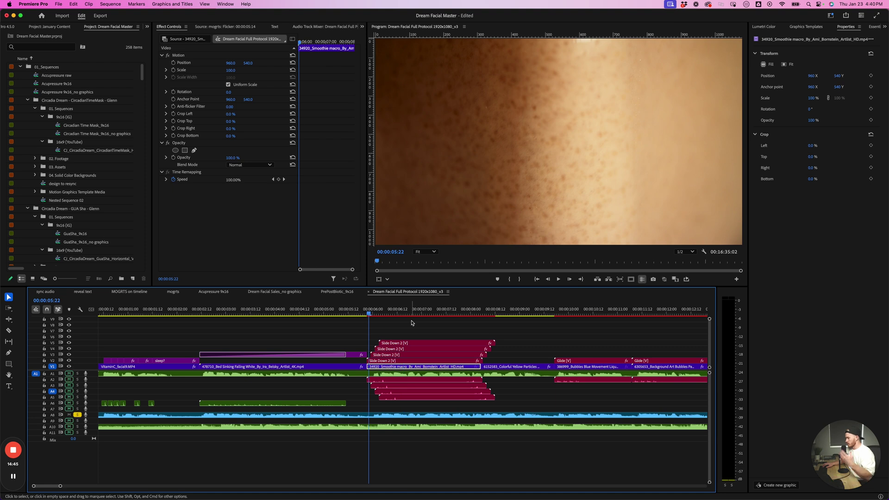
key("space")
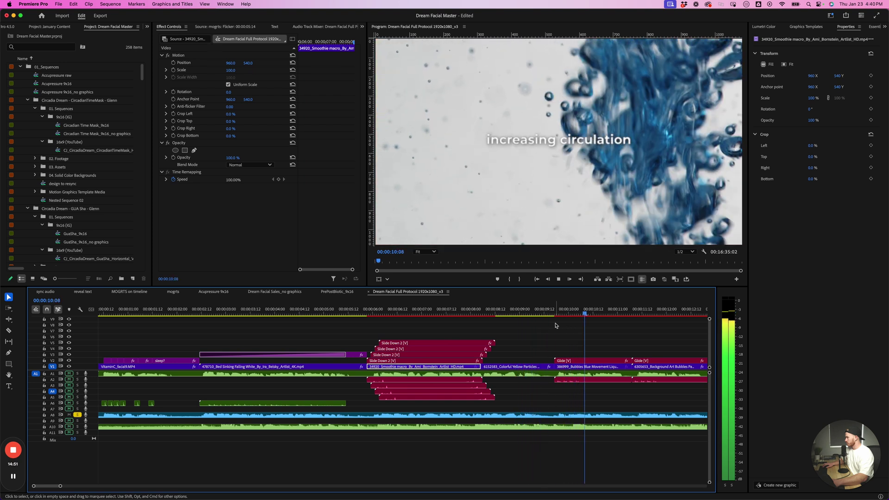
key("minus")
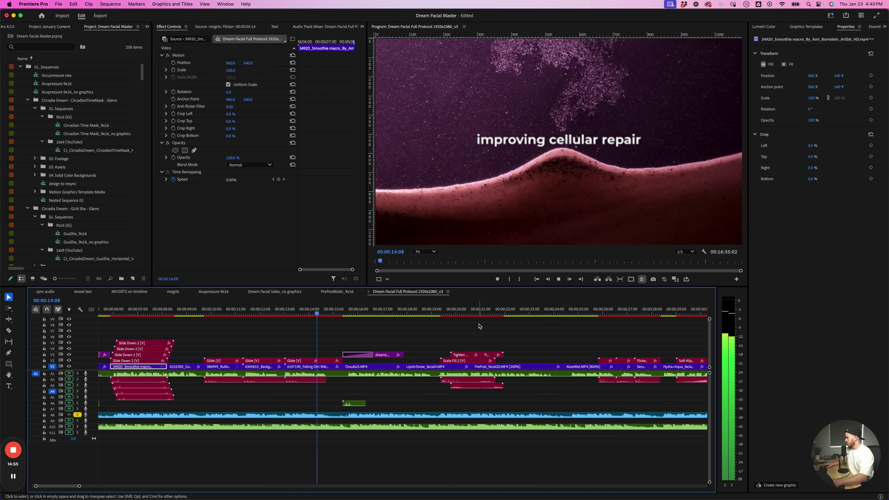
Play the title animations from 00:00:19:14 and again from the end of the AloeMist clip through "post nap glow"
left_click(447, 314)
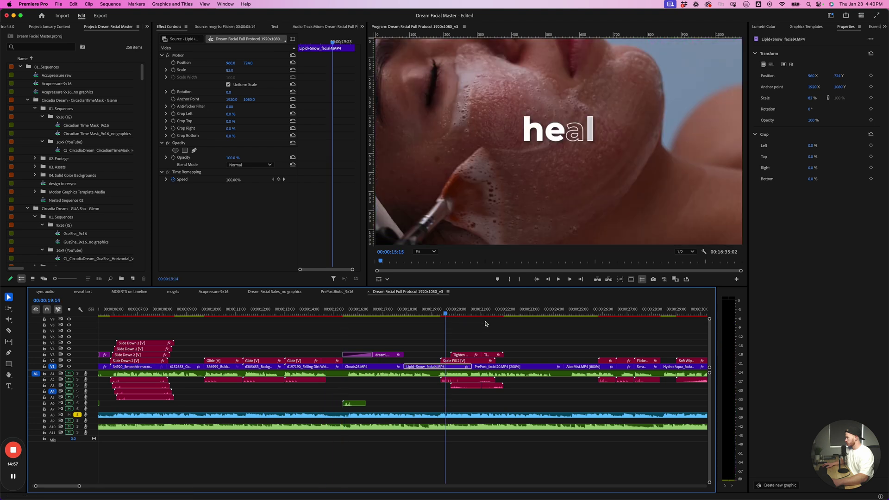
key("space")
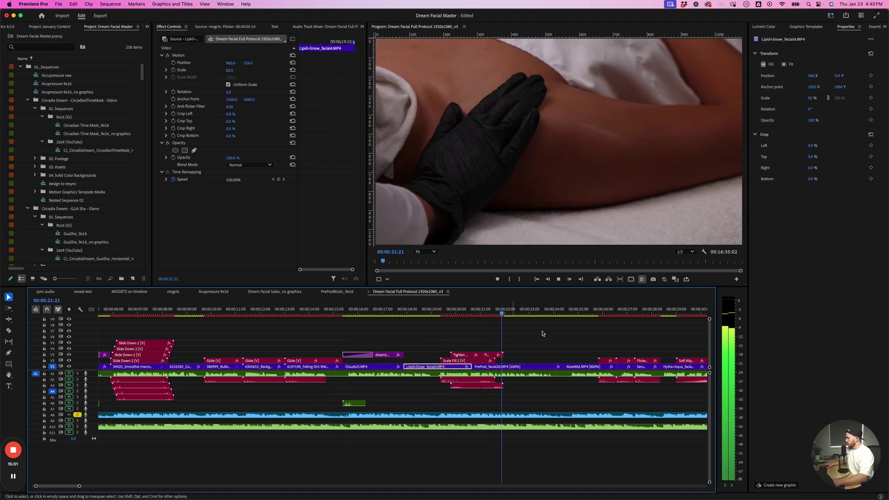
left_click(597, 315)
key("space")
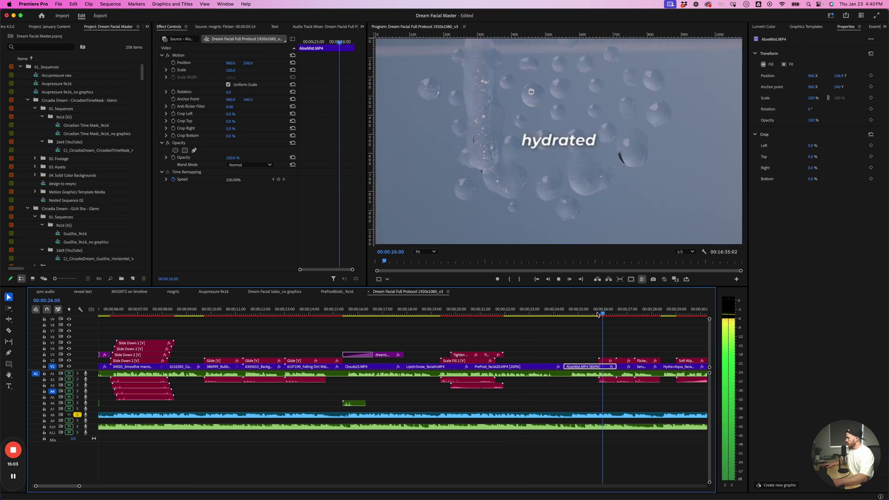
key("minus")
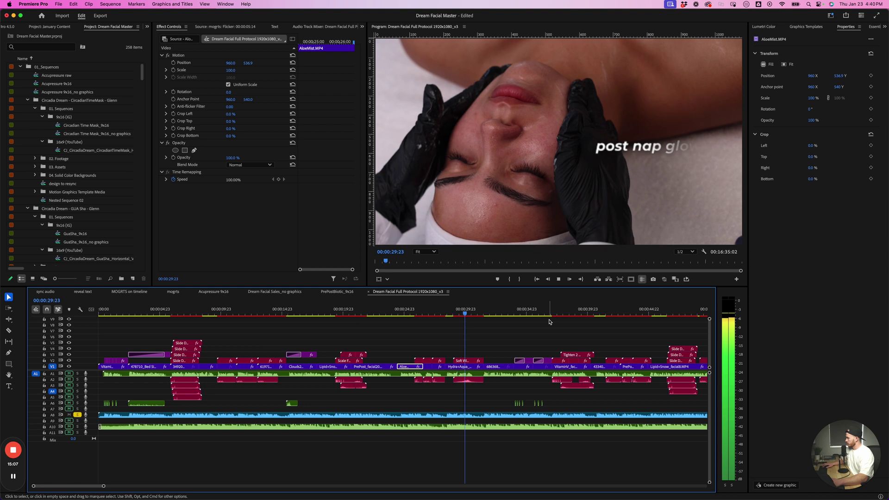
key("space")
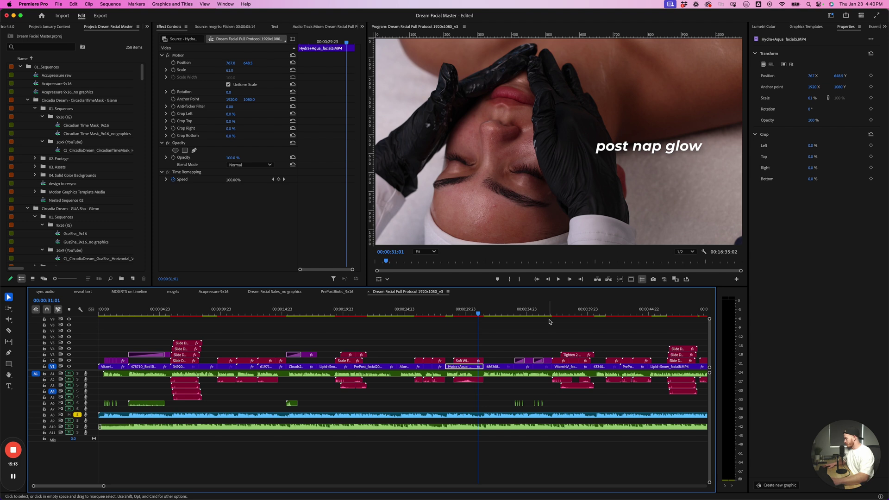
View the full extent of the sequence and check the Snow Algae title list at 00:04:27:10
left_click(549, 333)
key("minus")
key("minus")
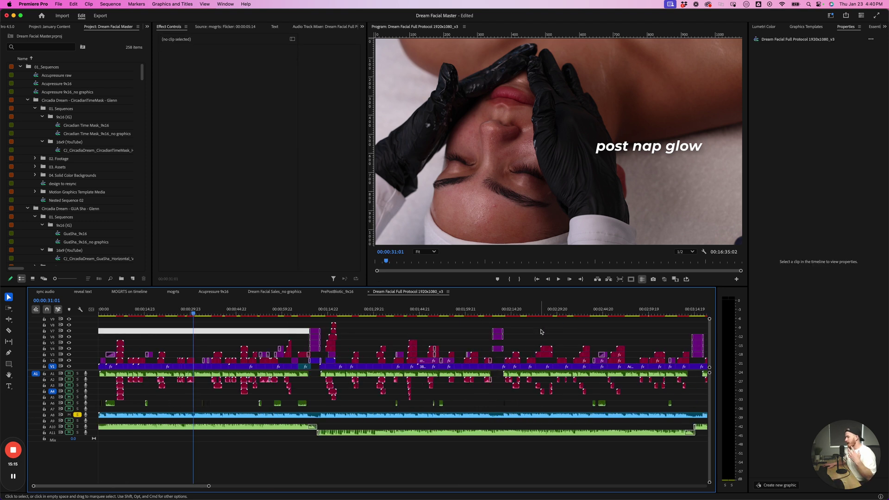
key("minus")
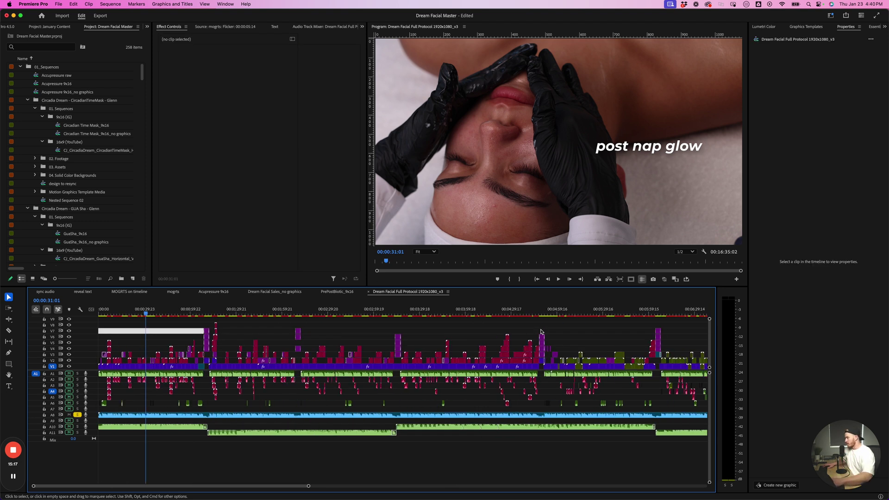
key("minus")
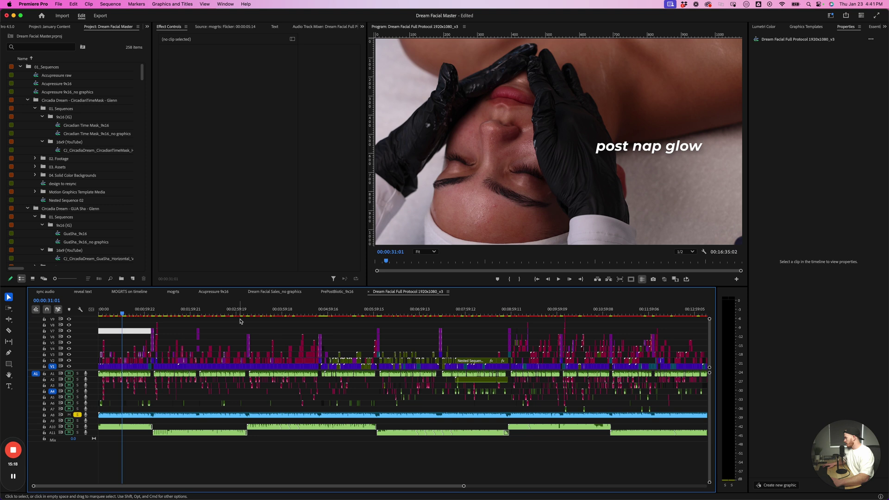
left_click(304, 315)
key("minus")
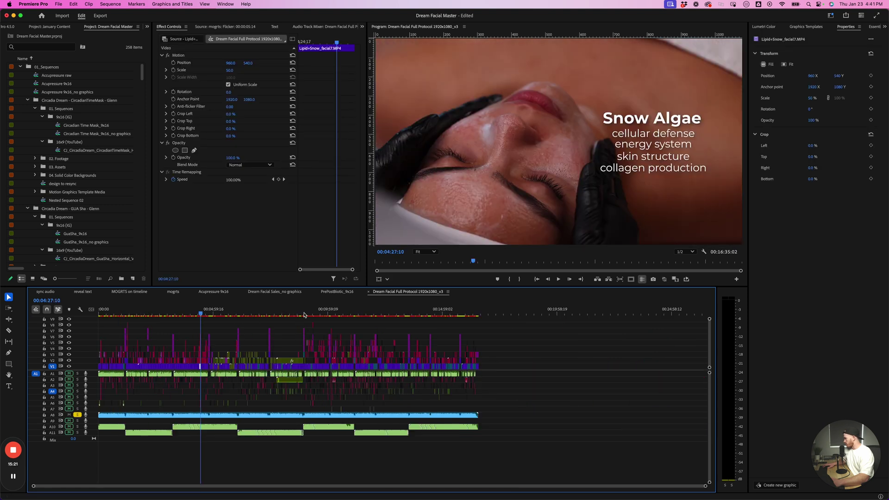
Examine the layered titles in the sequence's second half at 00:11:05:14 and 00:10:44:09
left_click(355, 315)
key("equal")
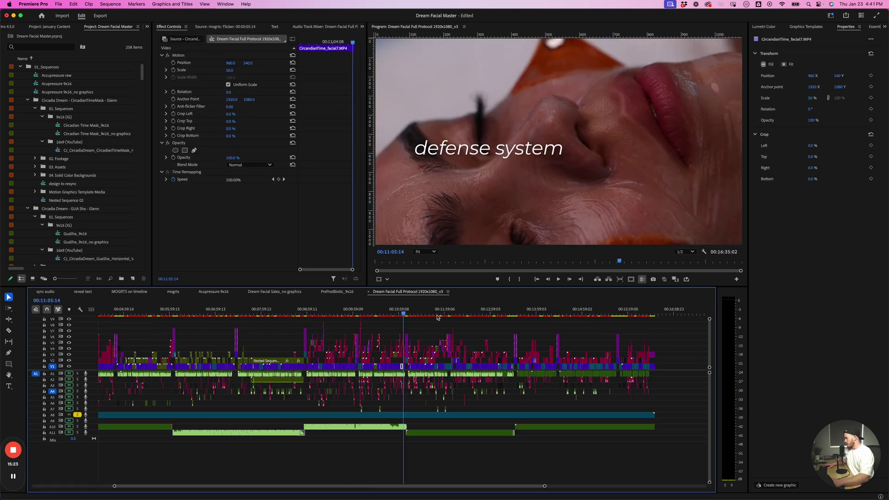
key("equal")
left_click(339, 309)
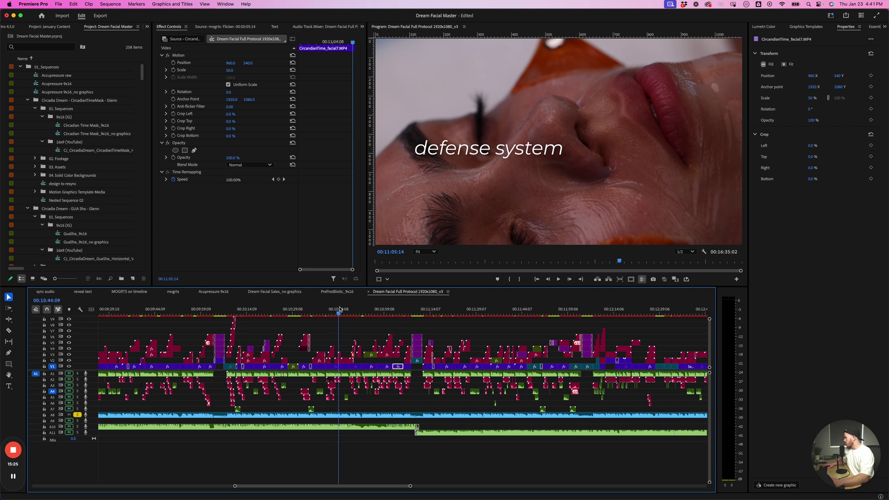
key("minus")
key("minus")
key("minus")
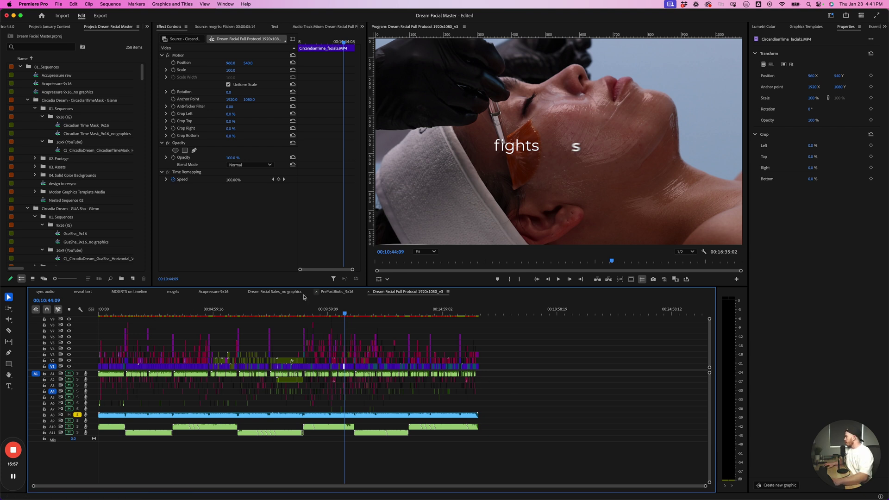
Examine the sequence's clips and graphics layers around 00:03:49:18 and return to the full timeline
left_click(186, 311)
key("equal")
key("equal")
key("minus")
key("minus")
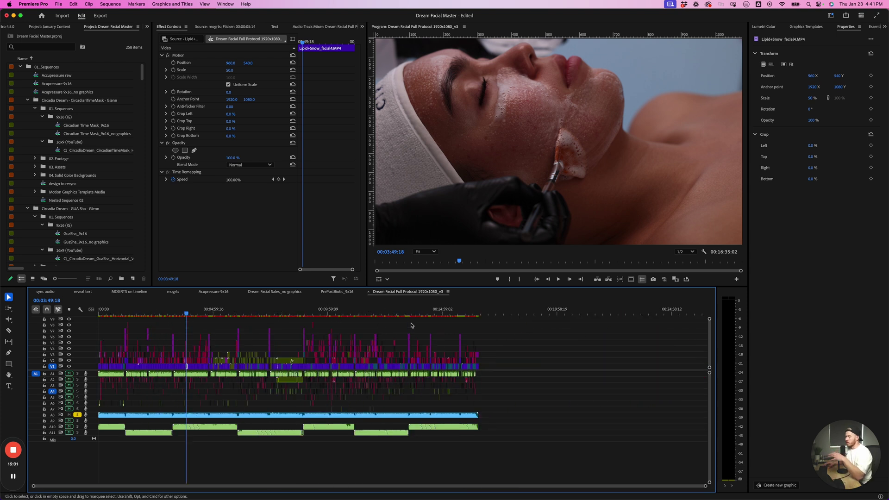